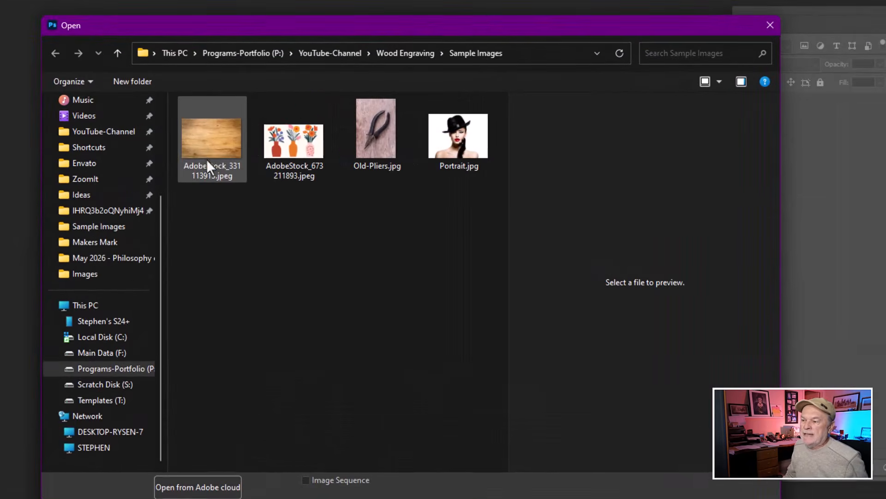
- Open AdobeStock_331113913.jpeg and Portrait.jpg together from the Sample Images folder
click(206, 152)
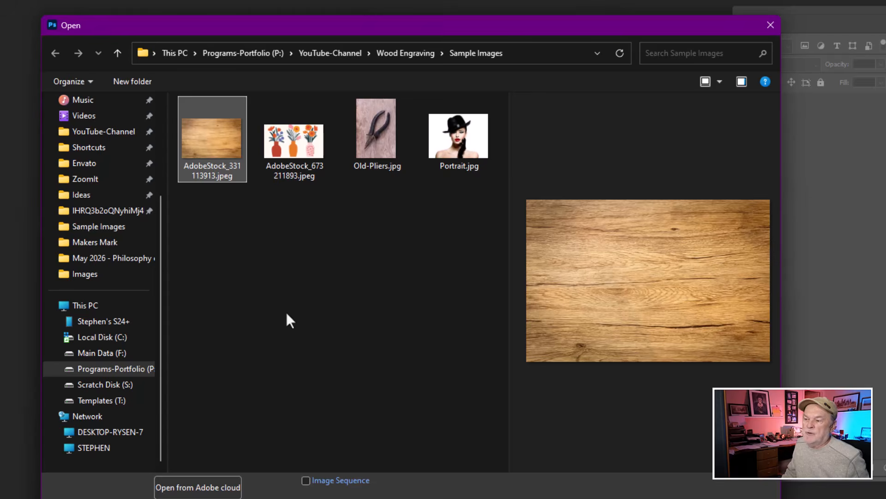
click(203, 189)
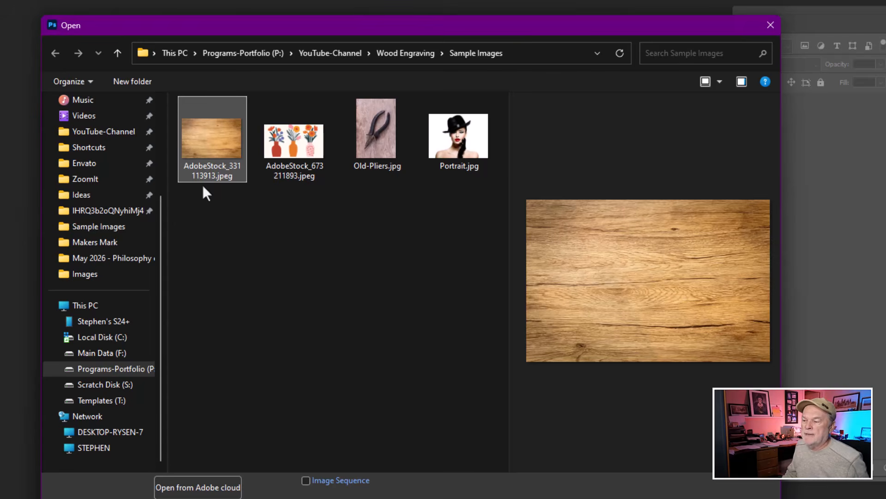
click(309, 136)
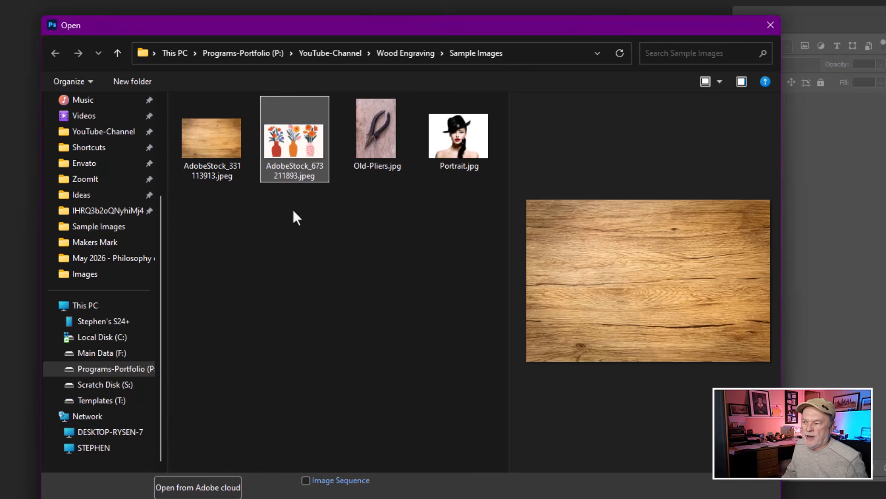
click(380, 143)
click(470, 141)
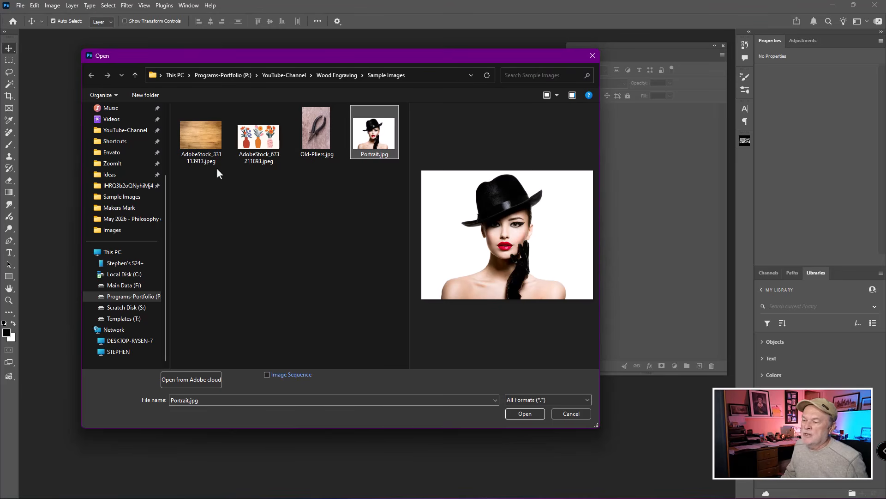
ctrl+click(206, 139)
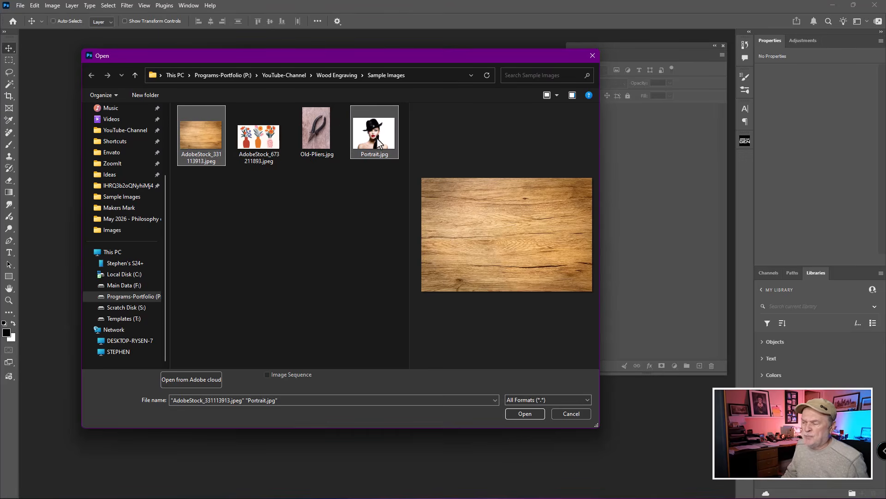
click(525, 413)
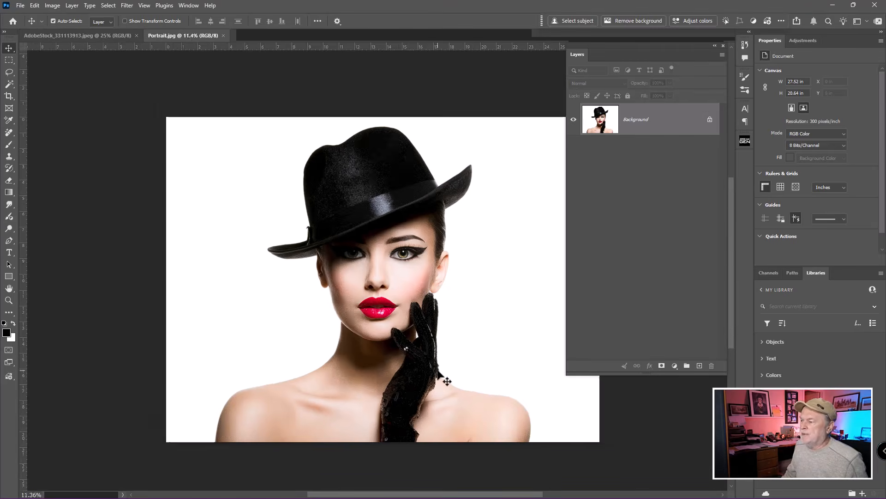
scroll(438, 371, down, 1)
drag(458, 337, 430, 246)
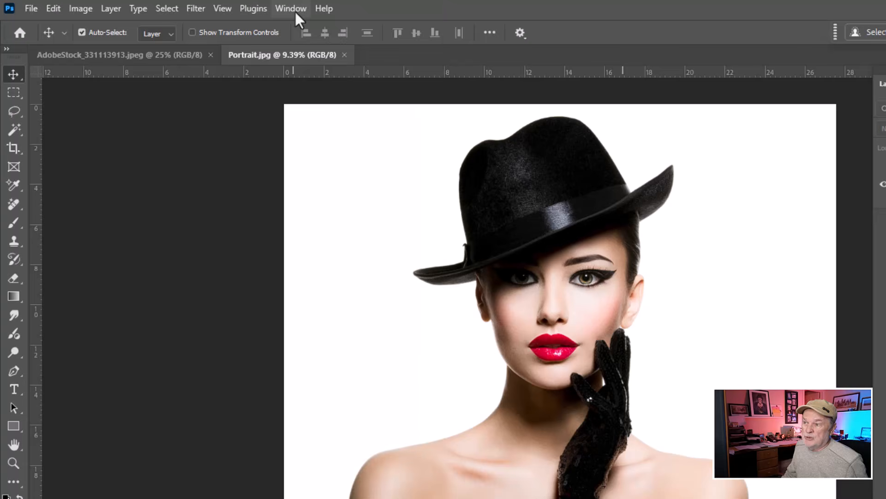
- Select the woman in the portrait with Select Subject, copy her onto a new layer and hide the Background layer
click(295, 10)
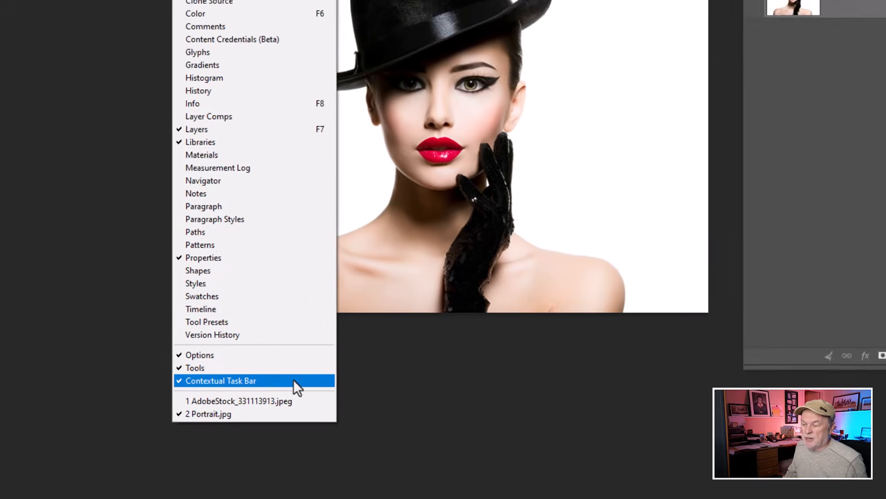
click(293, 380)
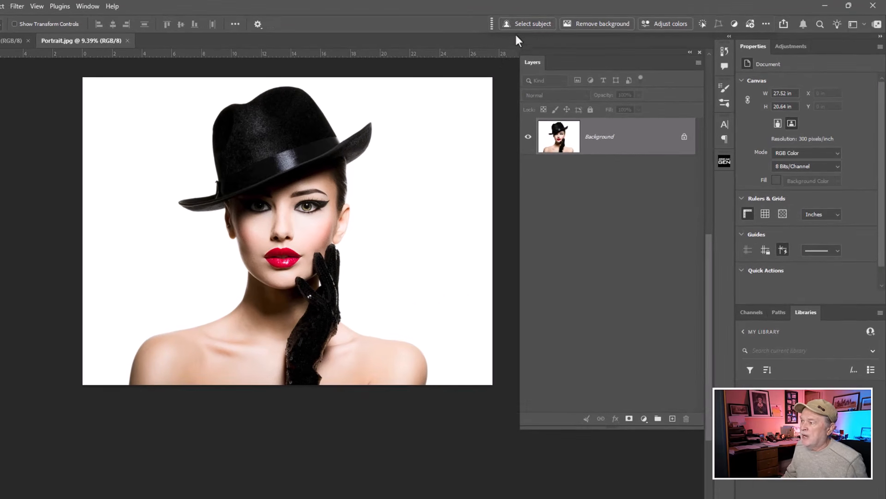
click(523, 24)
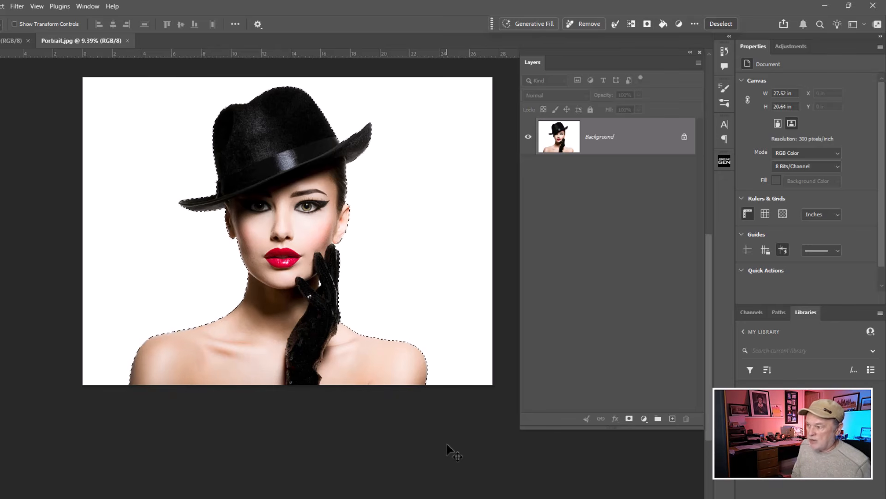
key(ctrl+j)
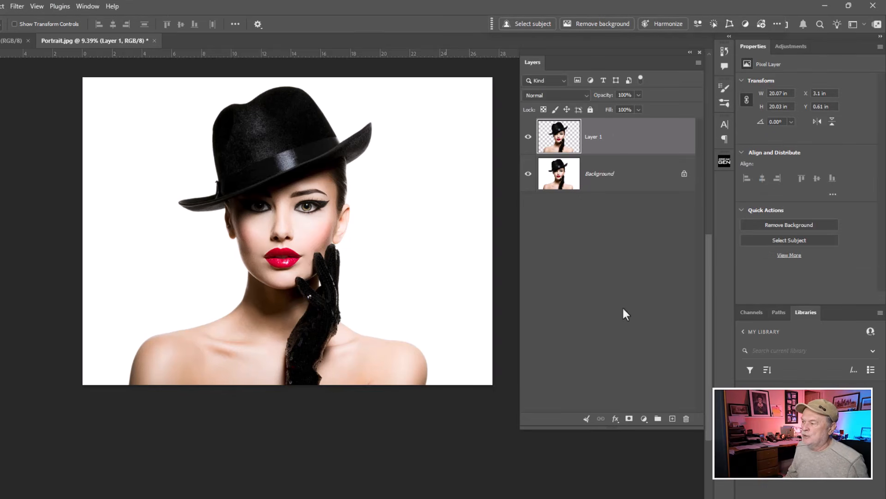
drag(557, 146, 558, 154)
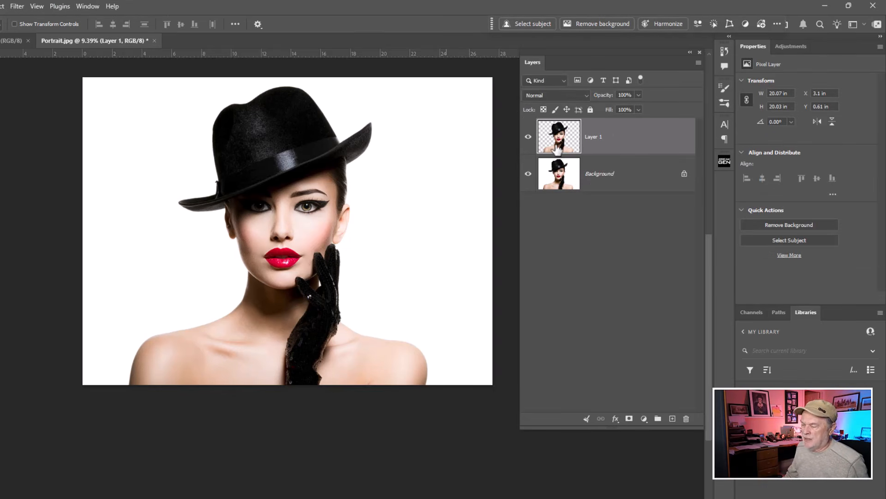
click(528, 174)
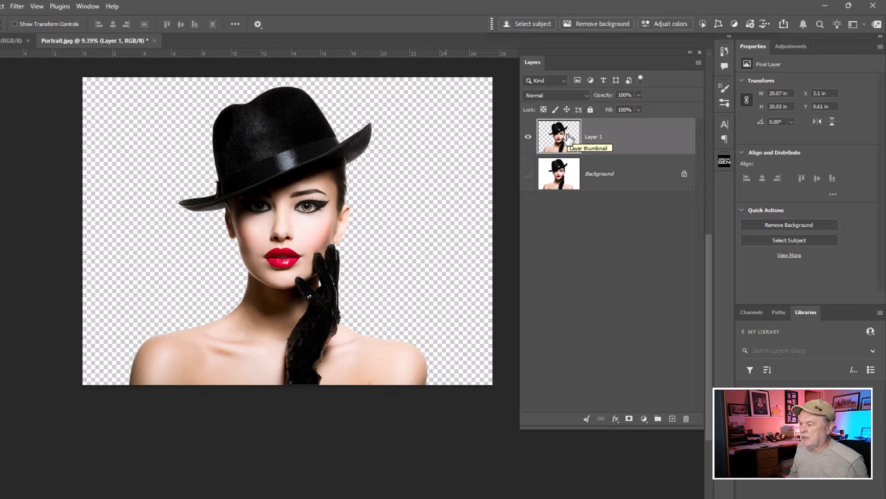
- Add a Black & White adjustment above the cut-out portrait with Reds 115, Yellows 88 and Magentas -100
click(645, 418)
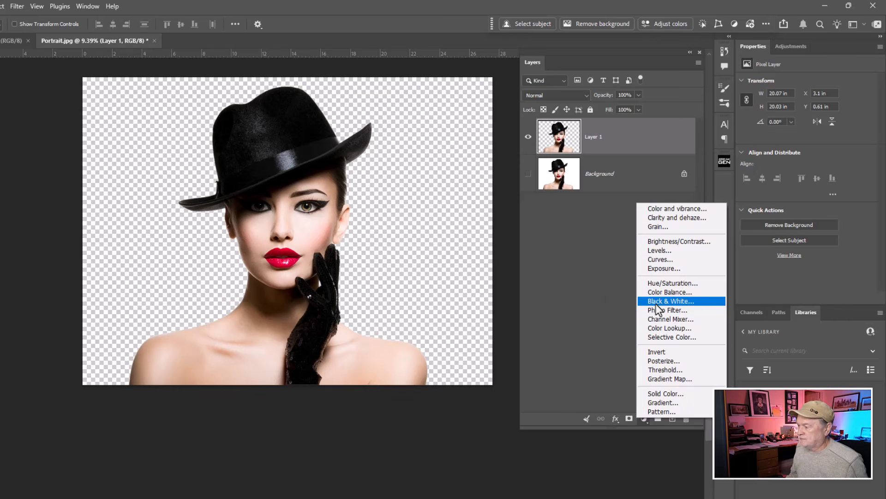
click(655, 302)
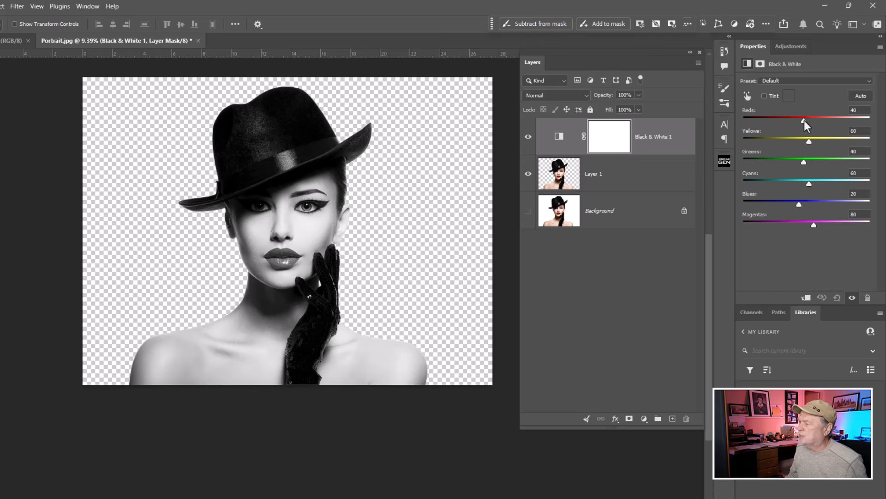
mouse_move(804, 120)
mouse_down()
mouse_move(779, 122)
mouse_move(804, 123)
mouse_move(795, 122)
mouse_up()
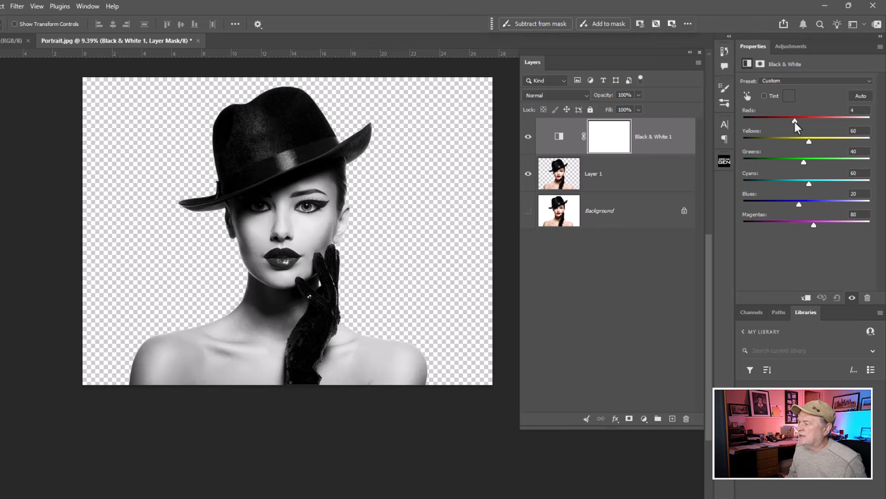
drag(795, 122, 814, 140)
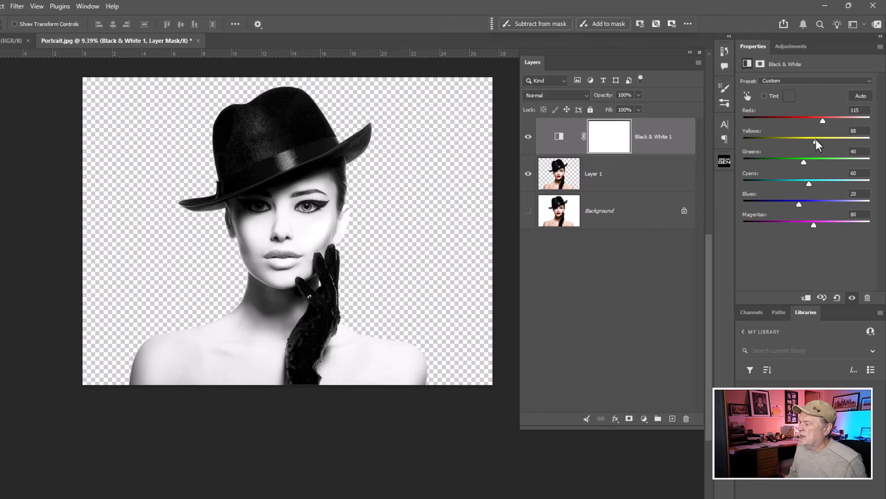
drag(814, 226, 770, 230)
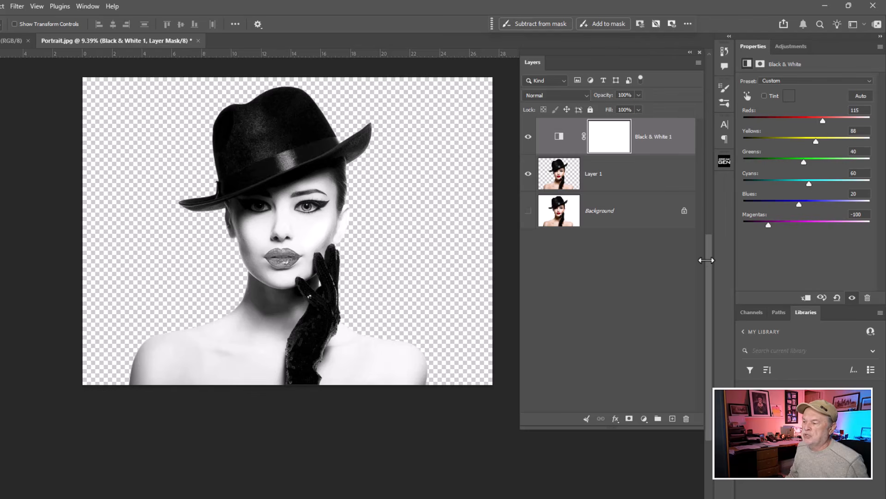
- Convert the Black & White adjustment and the cut-out portrait layer together into one Smart Object
click(653, 174)
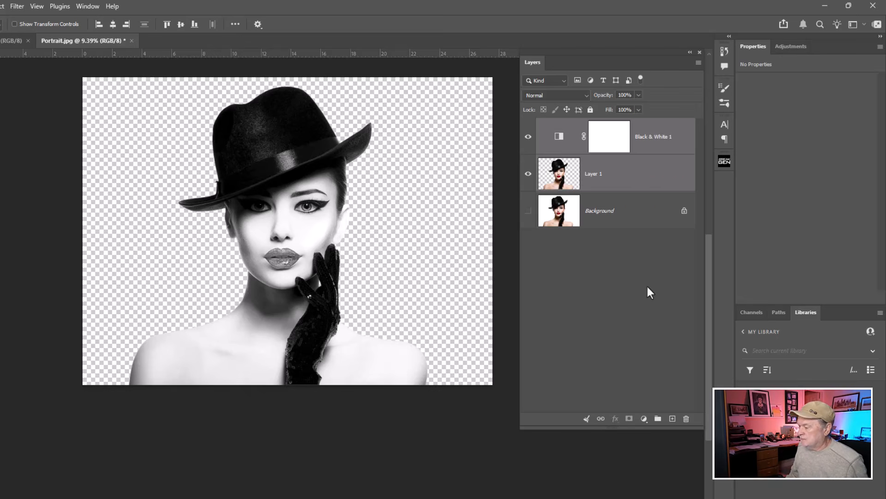
click(644, 418)
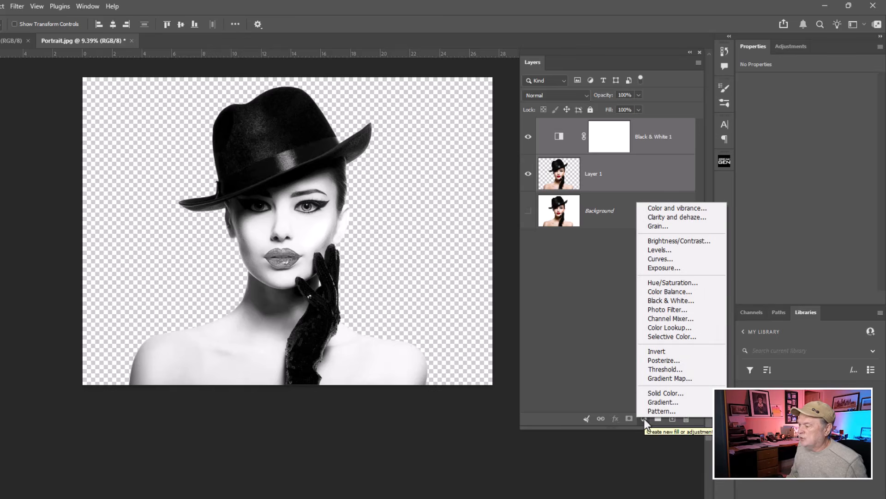
click(630, 165)
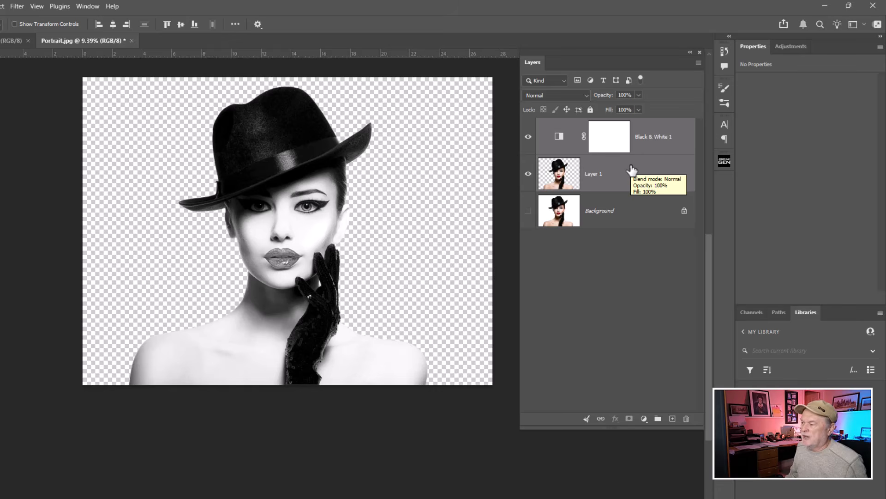
right_click(632, 171)
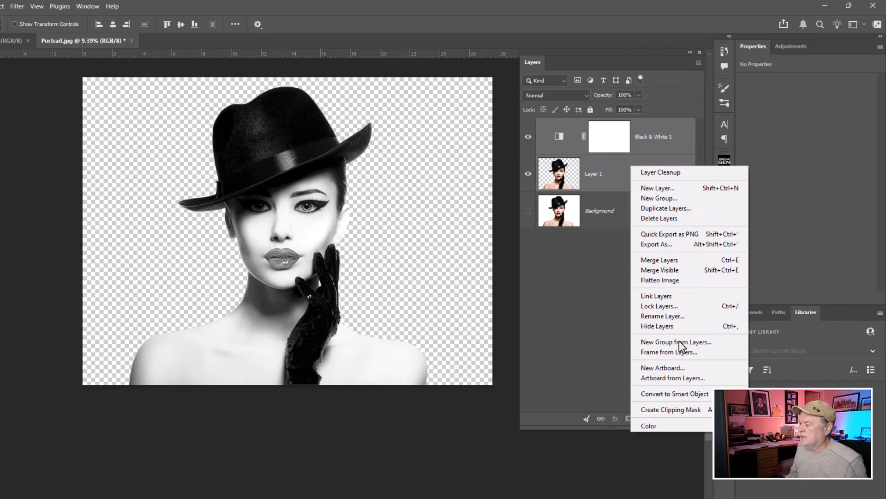
click(688, 397)
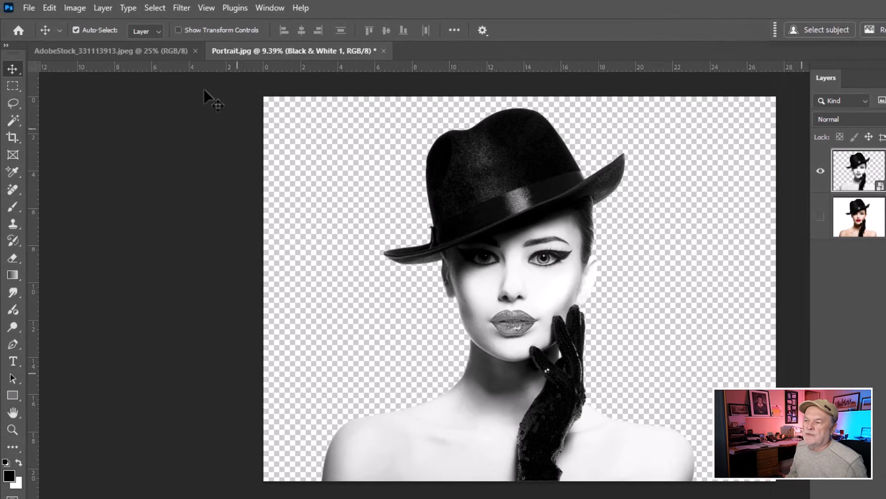
- Apply the Emboss filter to the portrait Smart Object with an angle of -180°, height 12 pixels and amount 500%
click(182, 9)
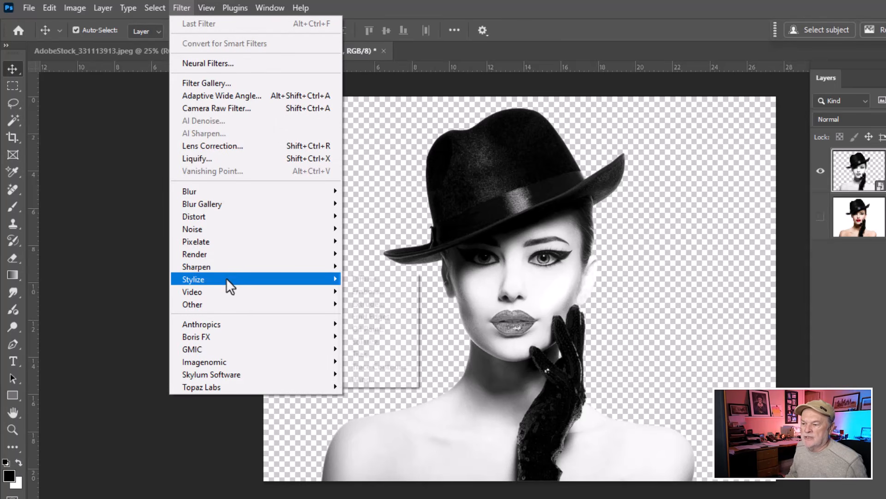
mouse_move(226, 278)
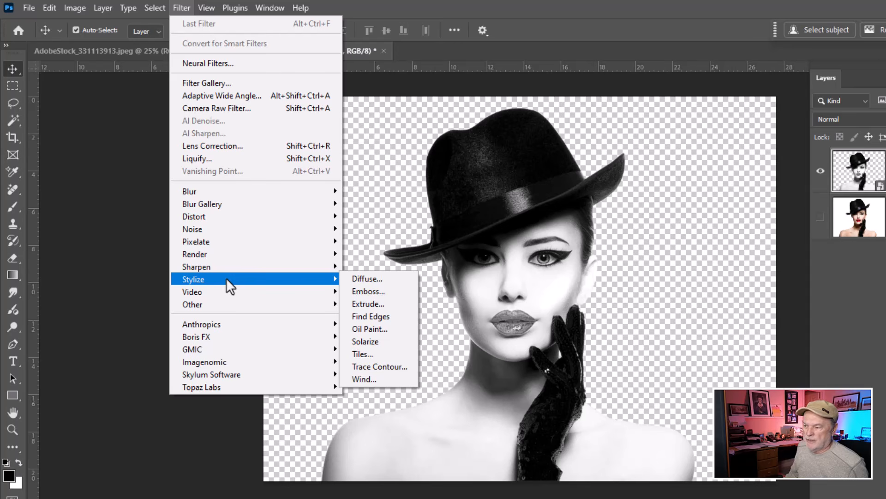
click(386, 292)
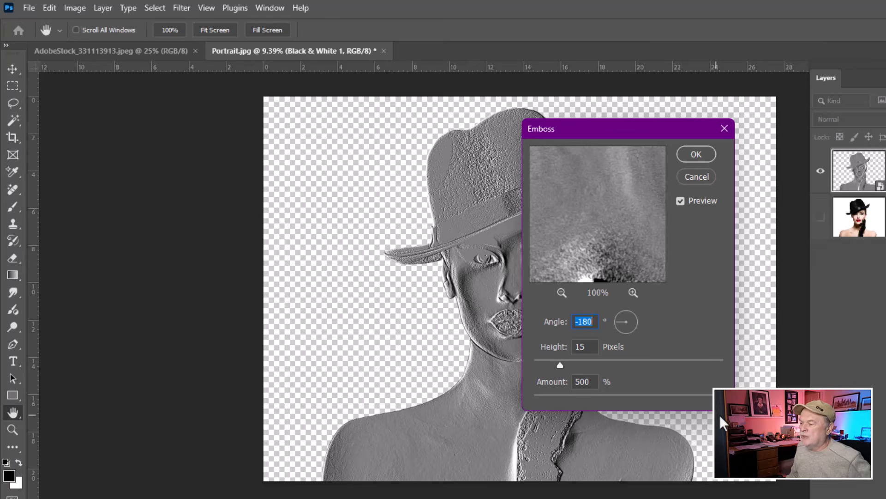
drag(722, 400, 600, 397)
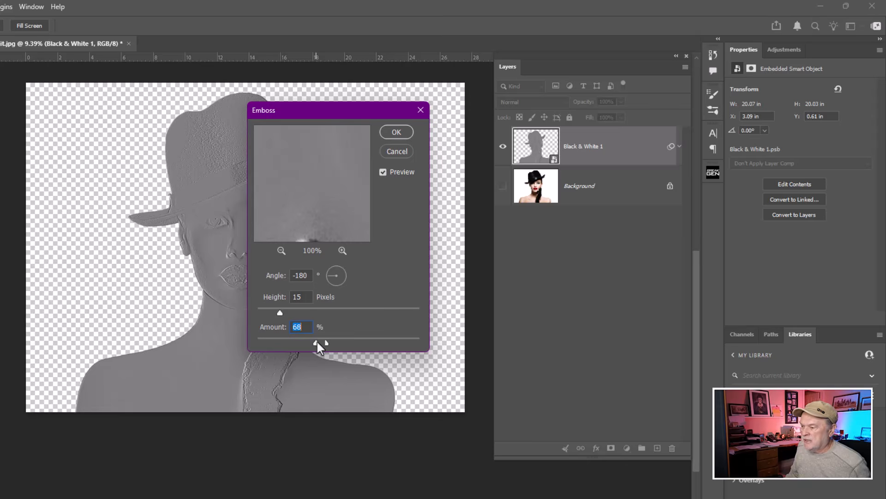
drag(317, 342, 431, 342)
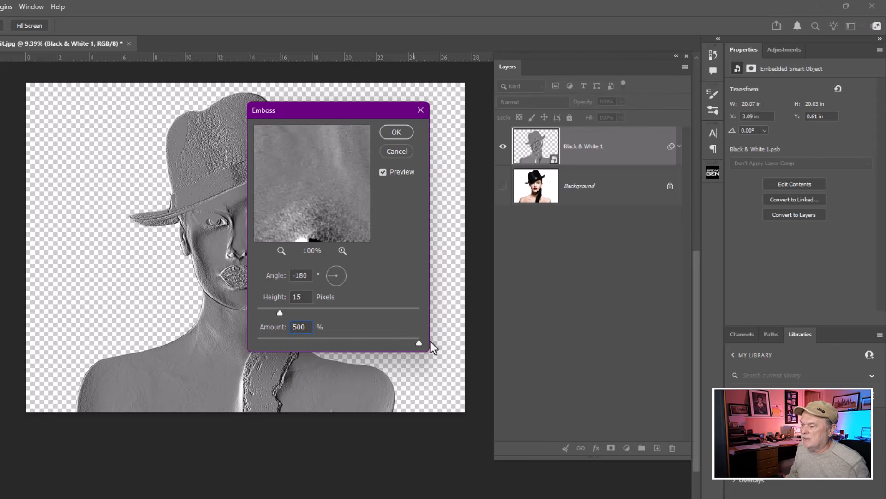
drag(280, 313, 343, 310)
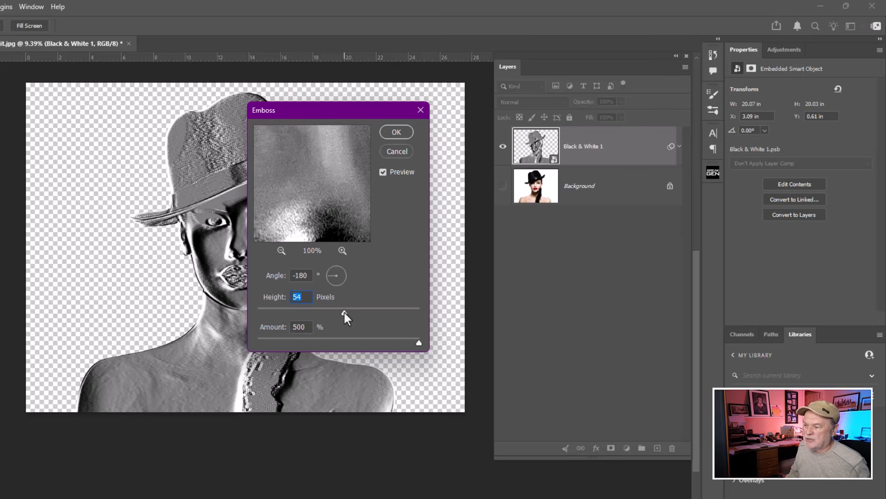
drag(343, 310, 275, 311)
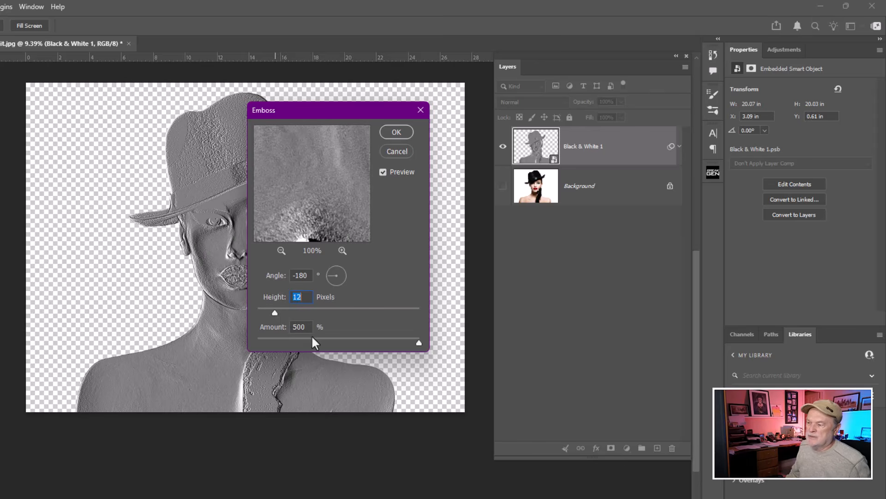
drag(320, 110, 339, 109)
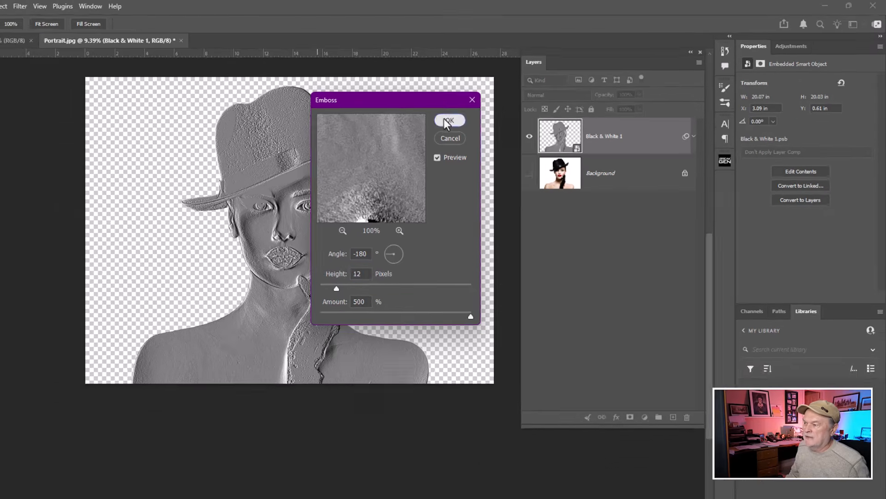
click(416, 130)
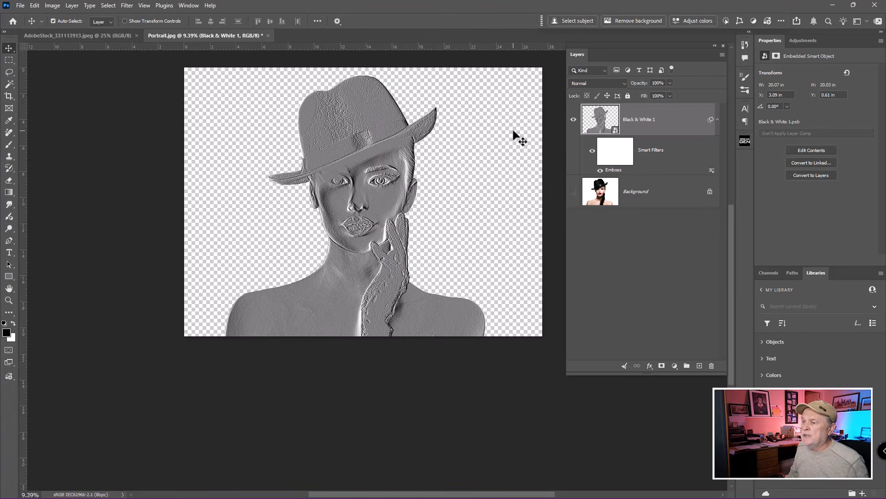
- Copy the embossed portrait Smart Object from Portrait.jpg into the wood texture document as a new layer
click(90, 36)
scroll(324, 181, down, 3)
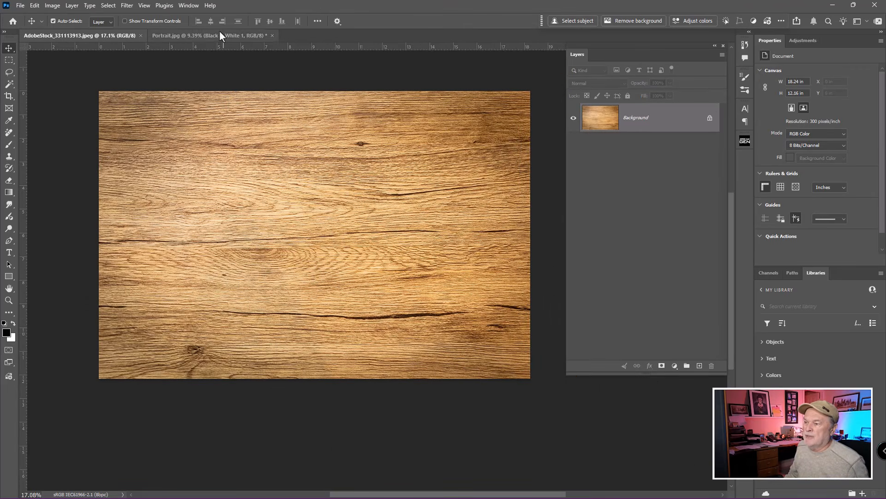
click(219, 32)
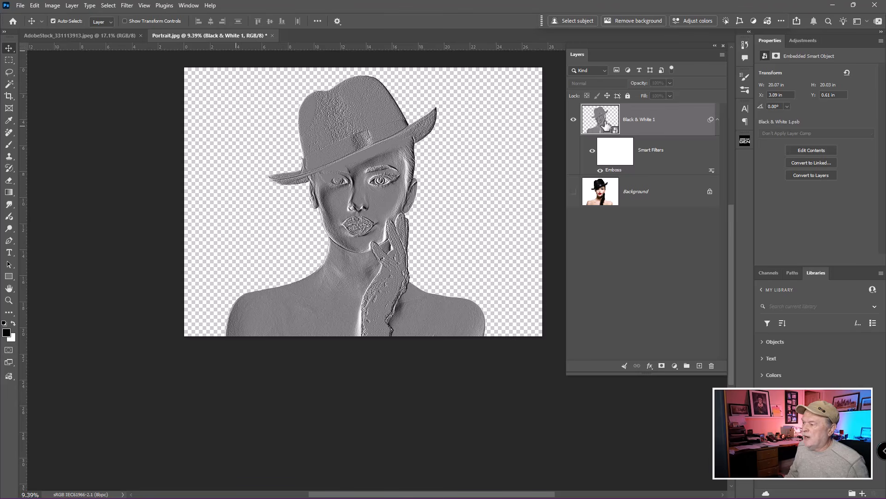
key(ctrl)
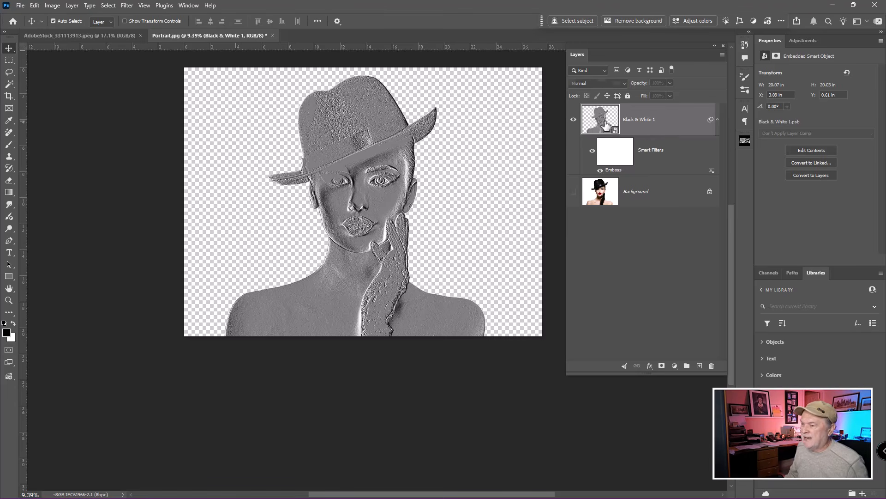
drag(605, 126, 283, 223)
scroll(318, 228, down, 3)
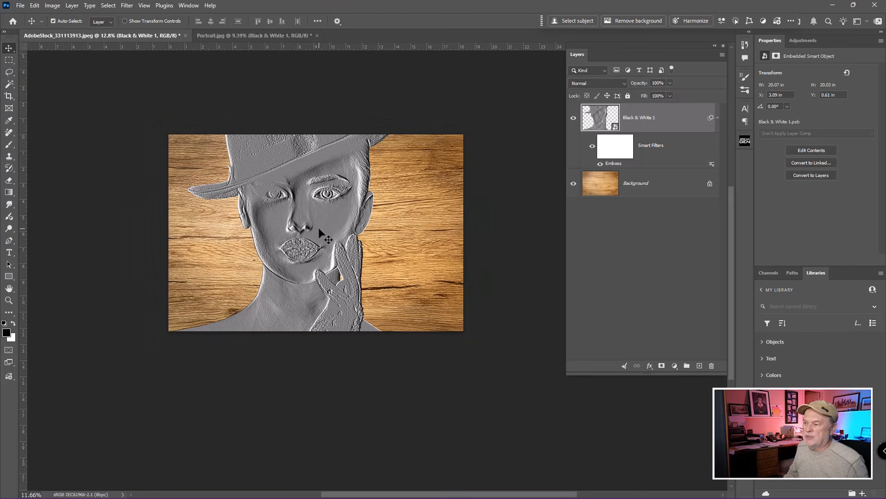
- Scale the portrait proportionally to about 13.4 in wide and place it over the wood with the shoulders meeting the image's bottom edge
key(ctrl+t)
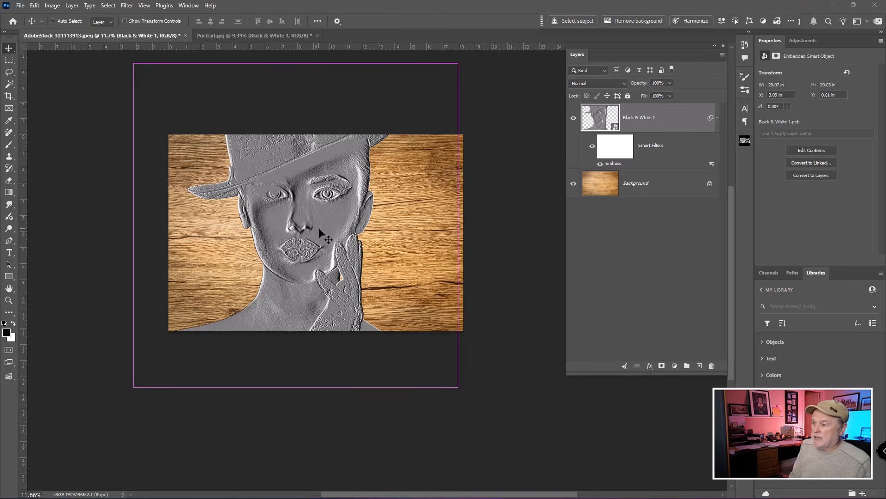
click(449, 194)
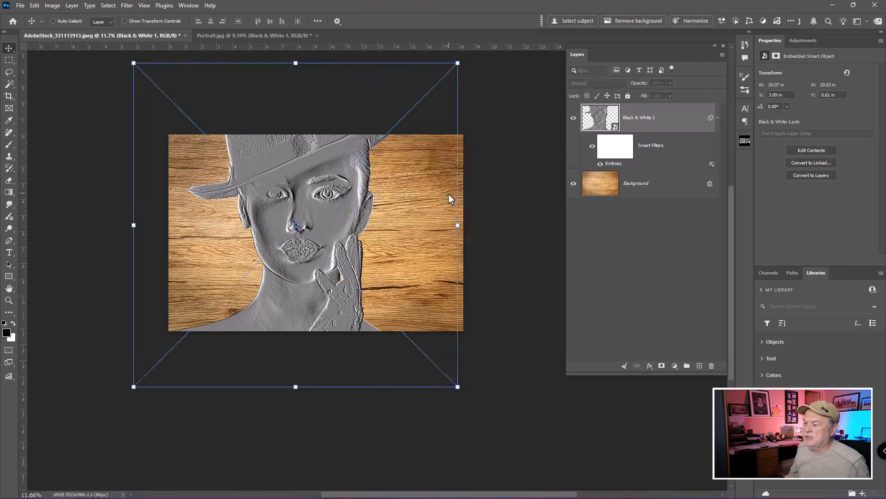
drag(455, 396, 370, 296)
drag(322, 260, 379, 292)
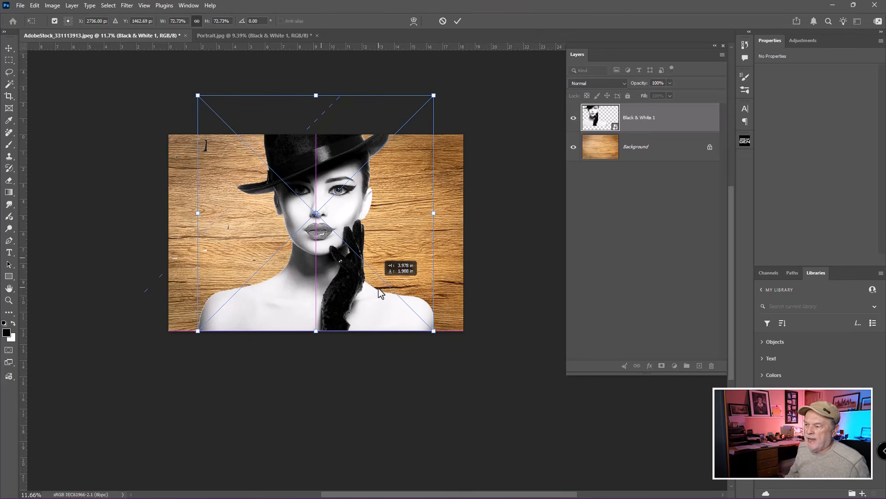
drag(434, 96, 415, 116)
drag(374, 210, 382, 208)
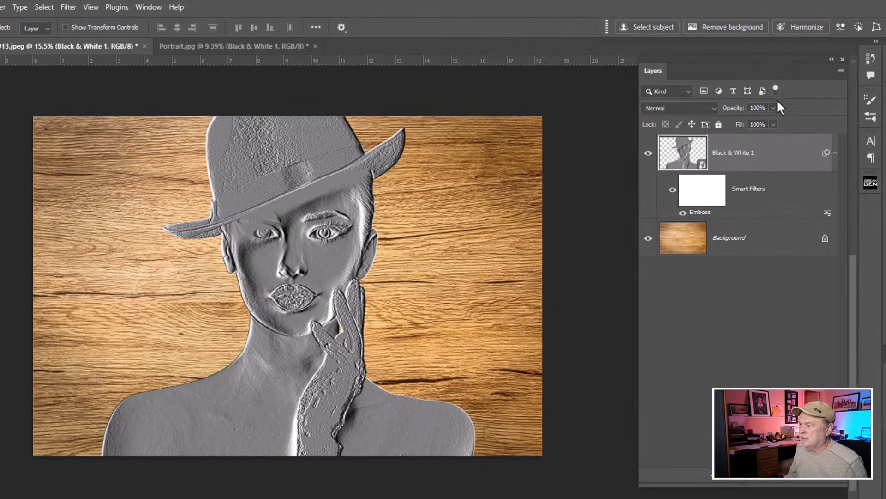
- Set the portrait layer's blend mode to Overlay and duplicate the layer twice to strengthen the engraving
click(704, 112)
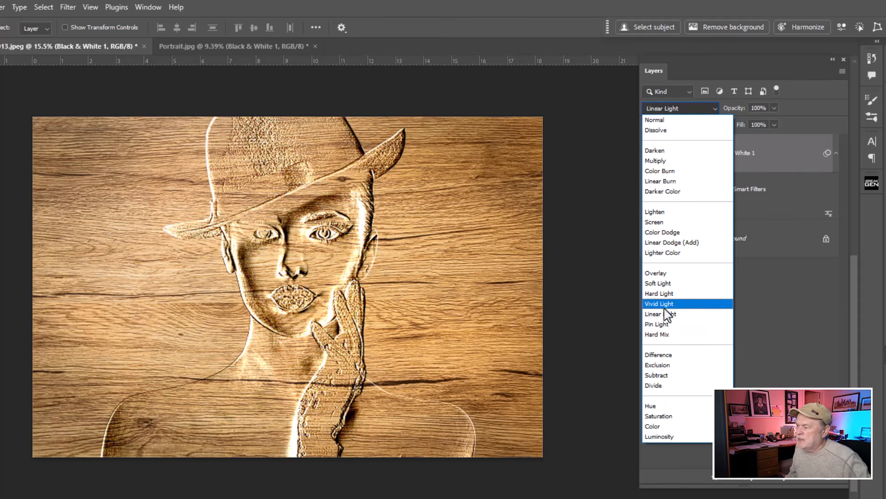
click(674, 277)
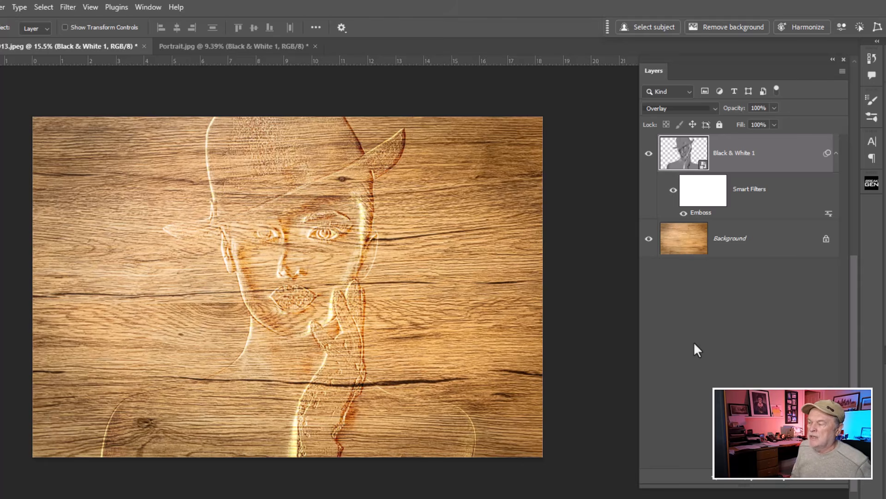
click(682, 156)
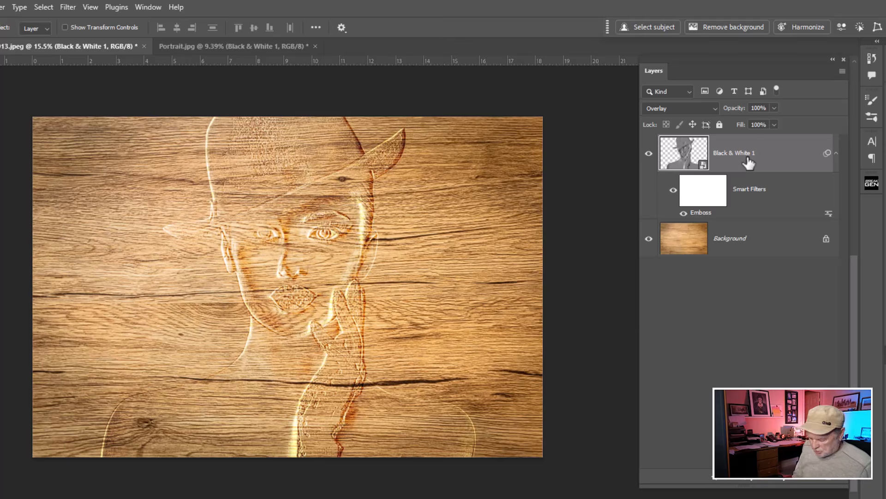
key(ctrl+j)
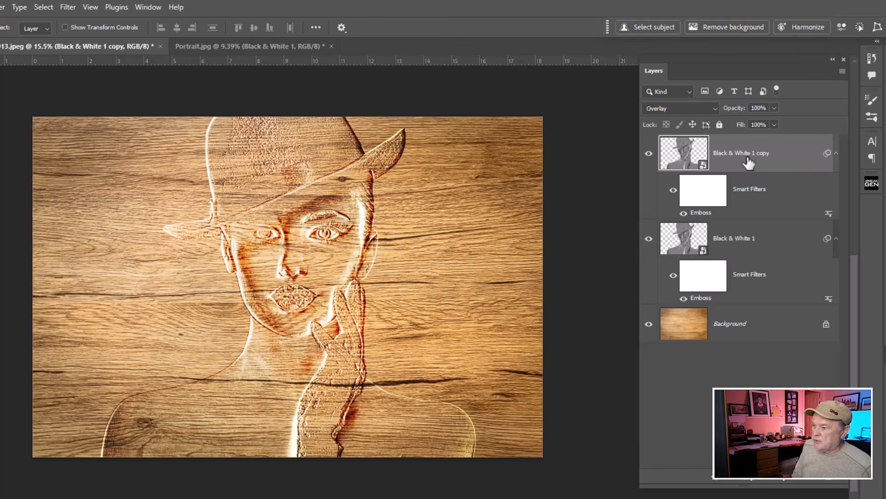
key(ctrl+j)
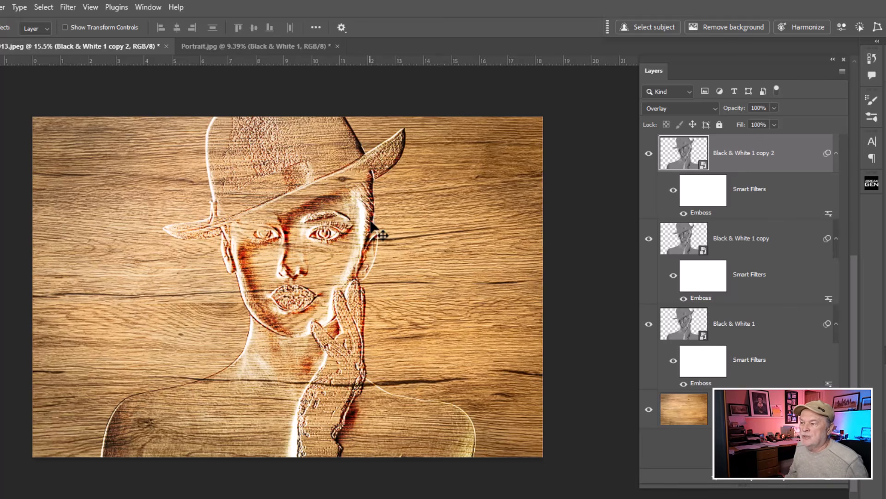
- Apply a Gaussian Blur with a radius of 20.8 pixels to the topmost portrait copy, comparing the image with and without it
scroll(374, 228, up, 5)
scroll(371, 223, up, 2)
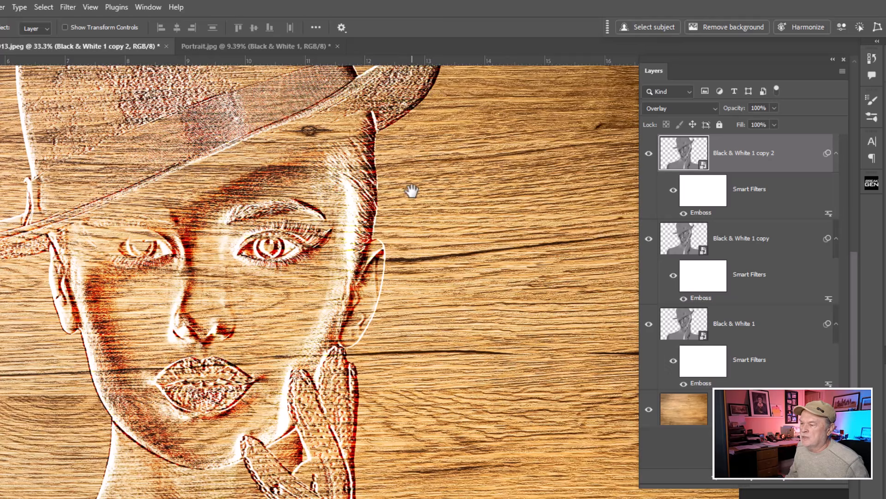
drag(412, 192, 421, 301)
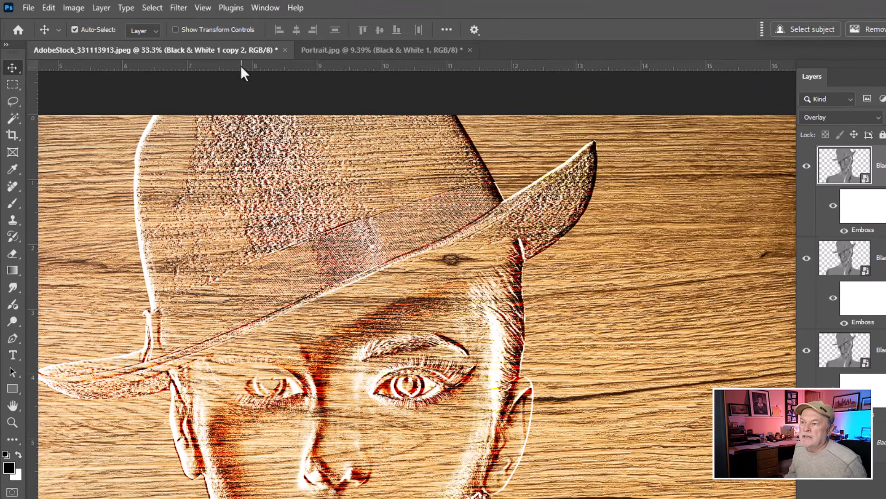
click(182, 10)
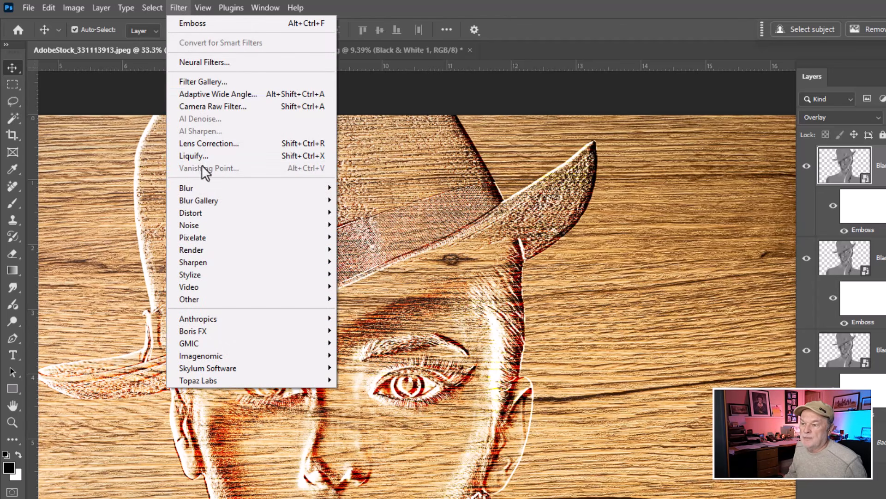
mouse_move(204, 187)
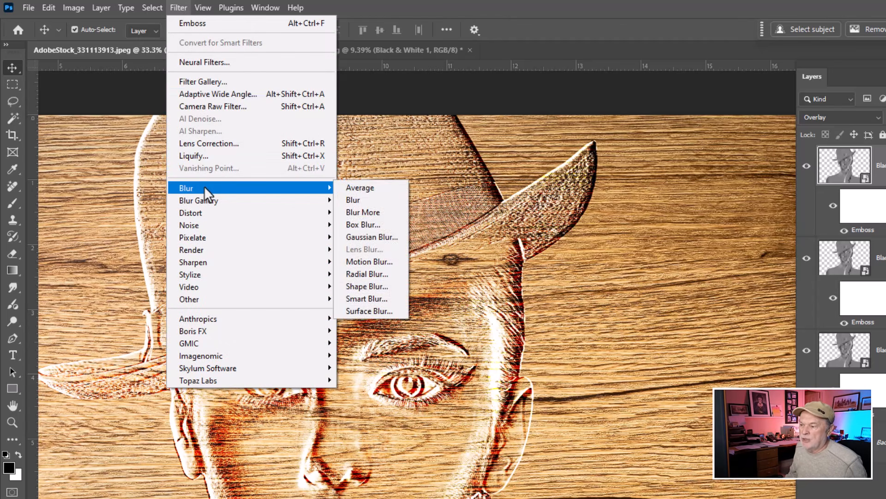
click(371, 237)
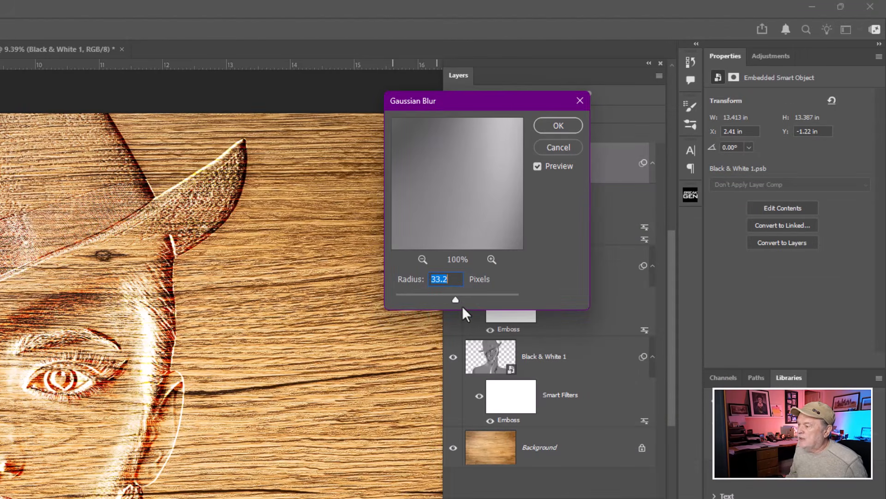
mouse_move(446, 298)
mouse_down()
mouse_move(401, 300)
mouse_move(449, 298)
mouse_up()
key(ctrl)
key(ctrl)
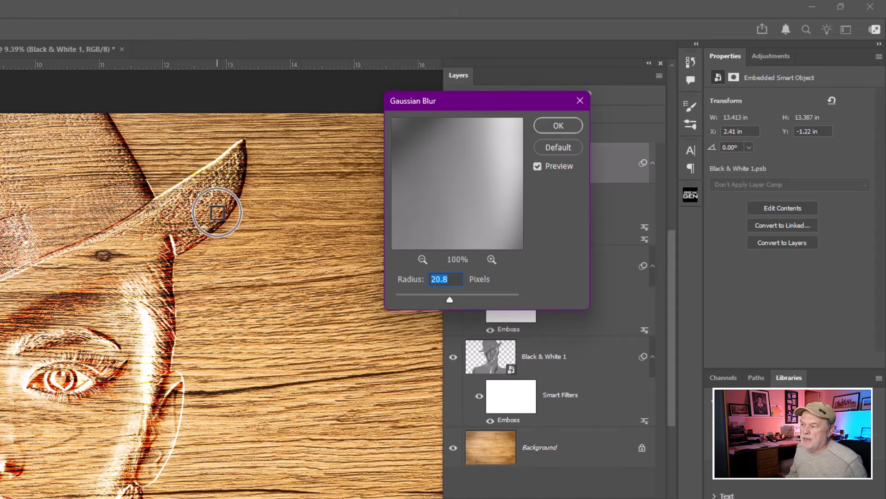
click(536, 165)
click(537, 165)
click(536, 165)
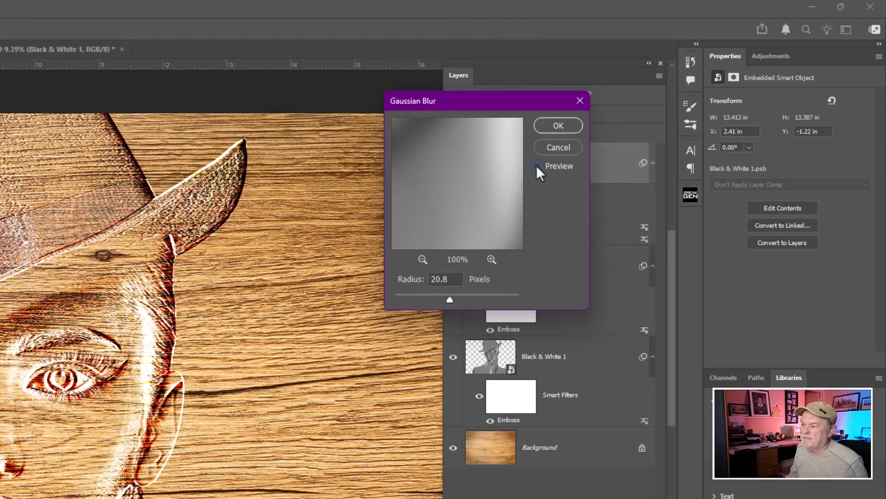
click(537, 165)
click(564, 124)
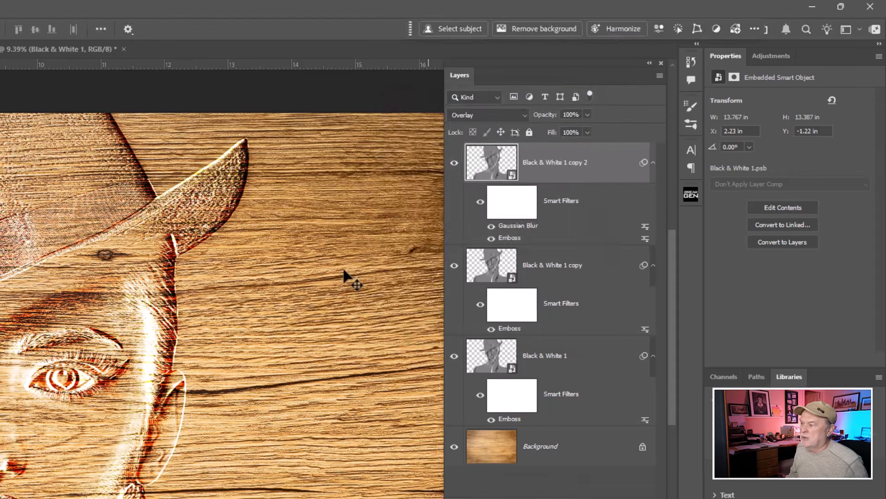
- Add a Drop Shadow to the topmost portrait copy with 24% opacity, a 141° angle and a distance of 59 px
scroll(276, 316, down, 8)
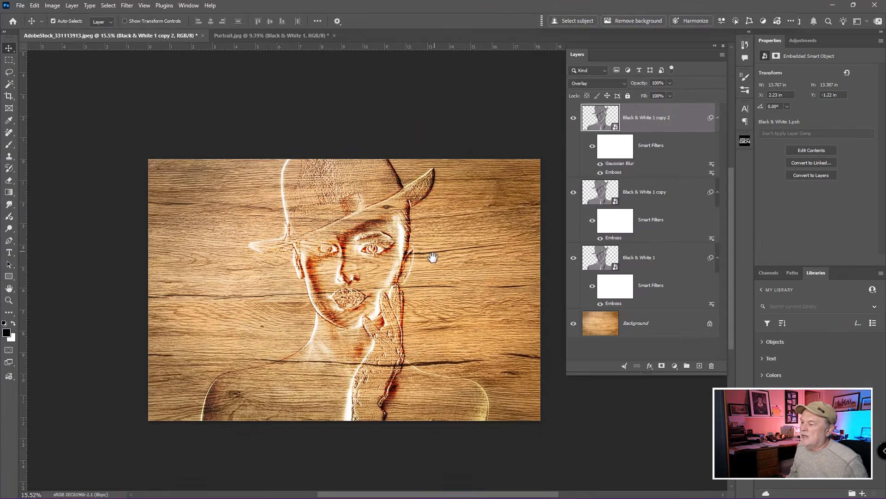
drag(432, 257, 386, 188)
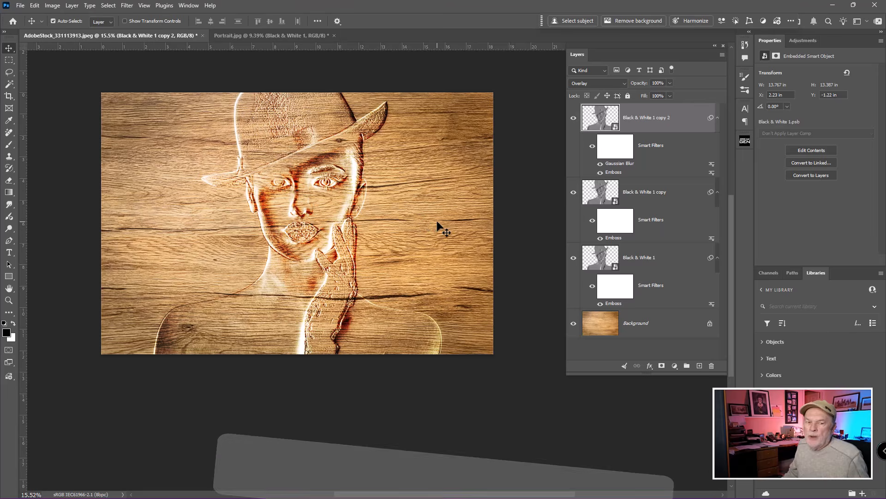
scroll(438, 225, up, 1)
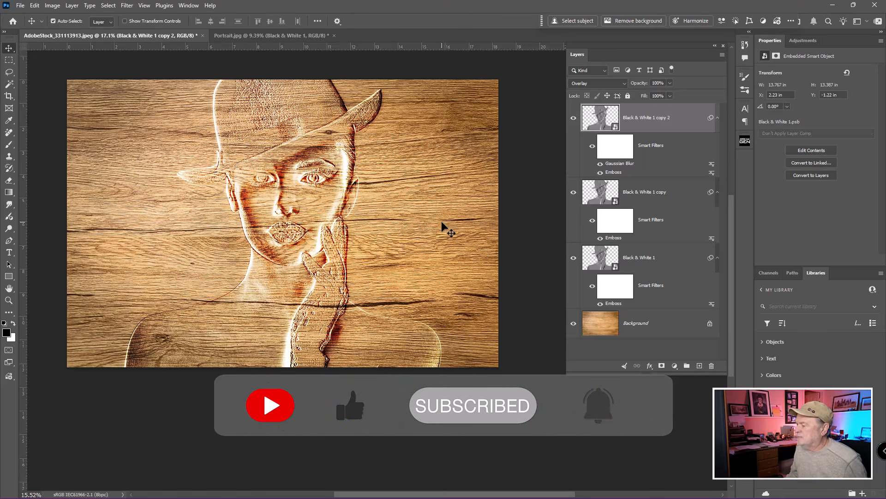
click(624, 212)
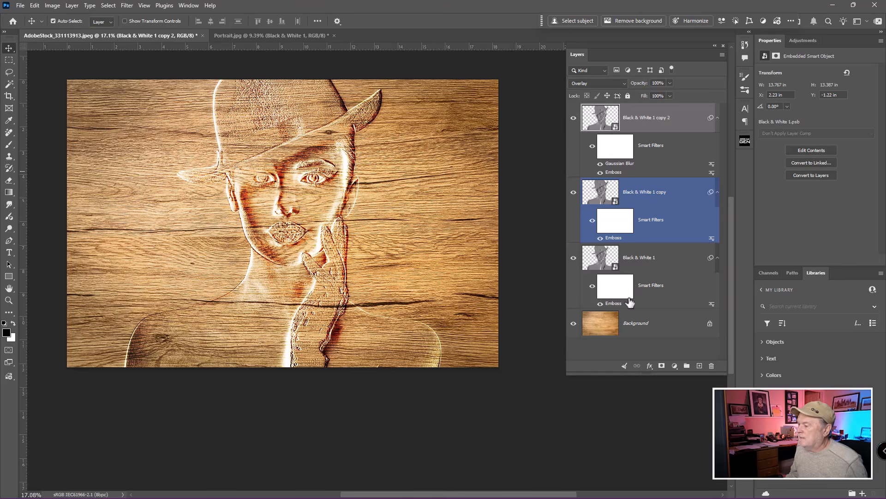
click(650, 367)
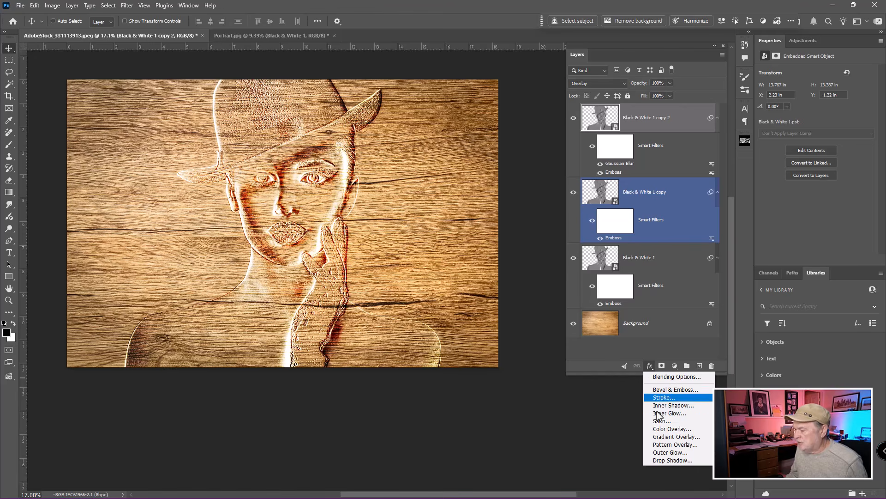
click(665, 460)
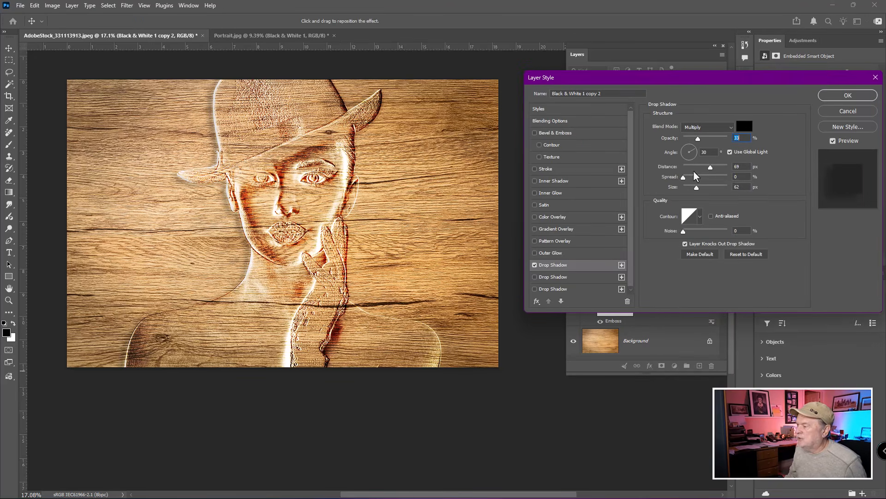
drag(693, 148, 685, 149)
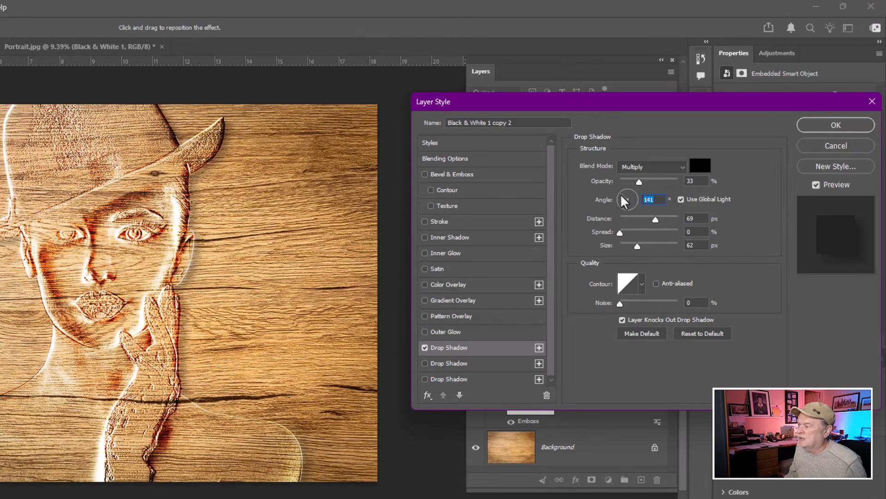
mouse_move(640, 182)
mouse_down()
mouse_move(675, 181)
mouse_move(628, 182)
mouse_up()
mouse_move(656, 222)
mouse_down()
mouse_move(638, 220)
mouse_move(675, 219)
mouse_move(653, 220)
mouse_up()
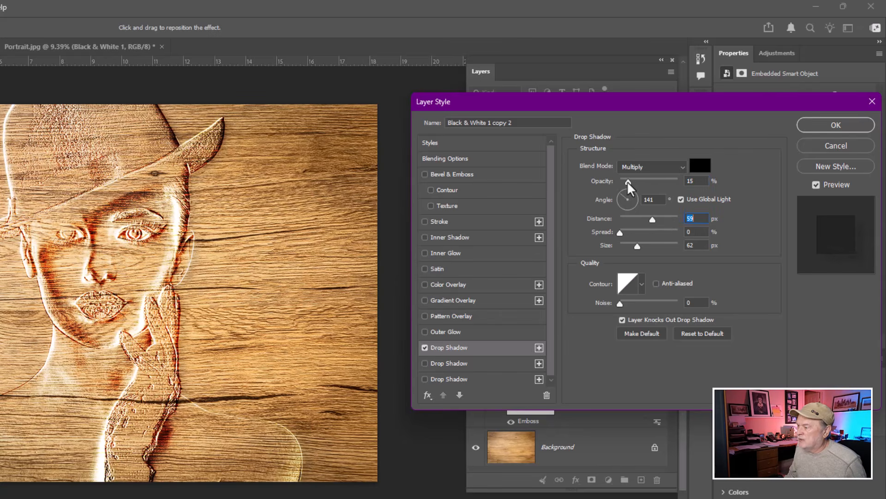
drag(629, 183, 636, 185)
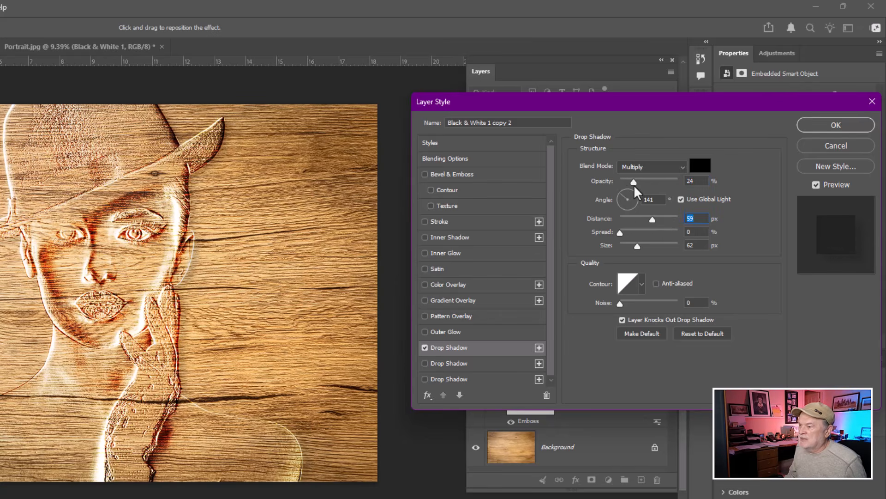
click(815, 184)
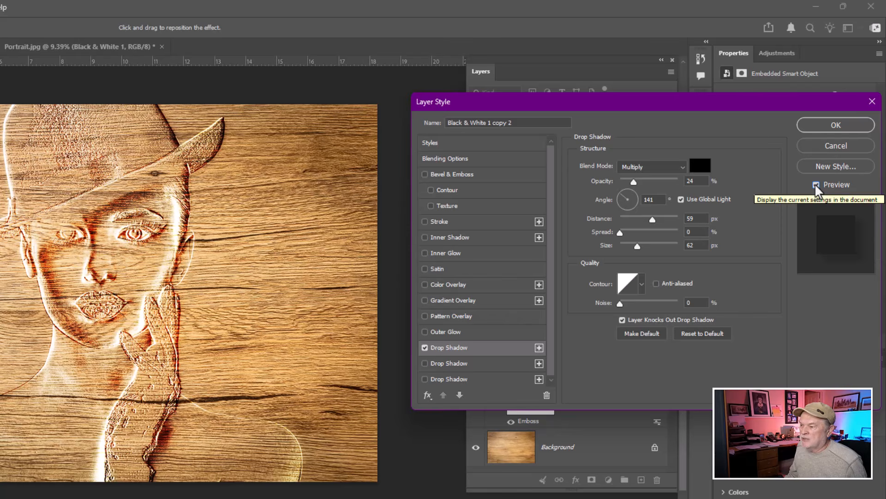
click(815, 184)
click(816, 185)
click(816, 185)
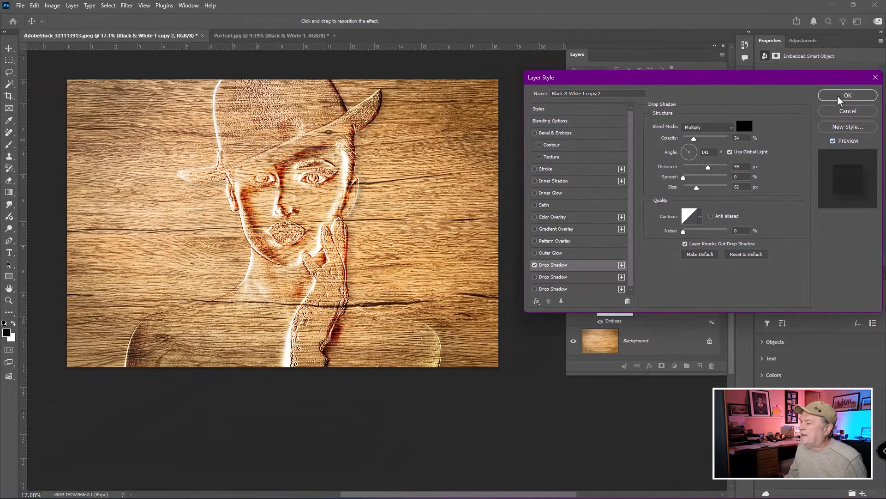
click(839, 98)
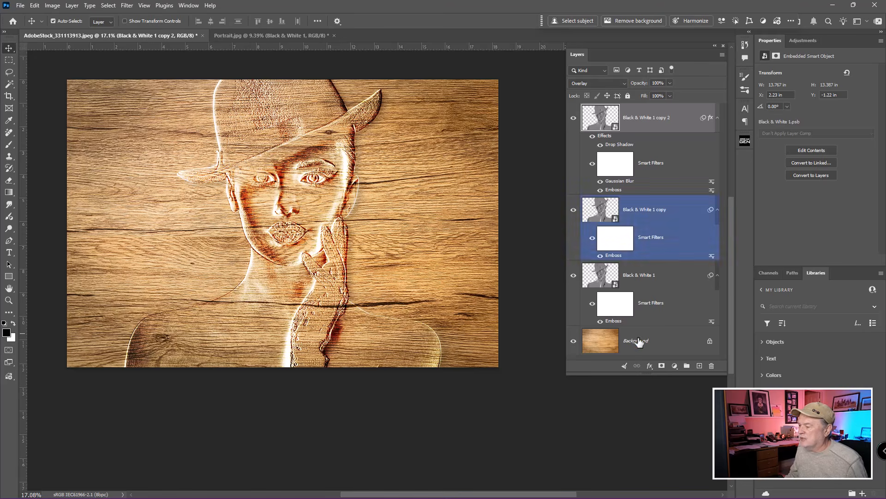
- Add a Brightness/Contrast adjustment layer directly above the wood background with brightness -37 and contrast 28
click(602, 346)
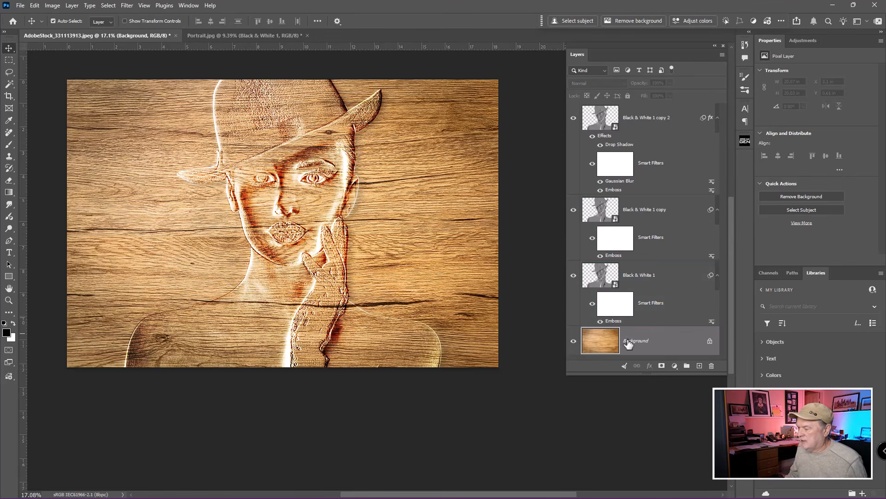
click(674, 365)
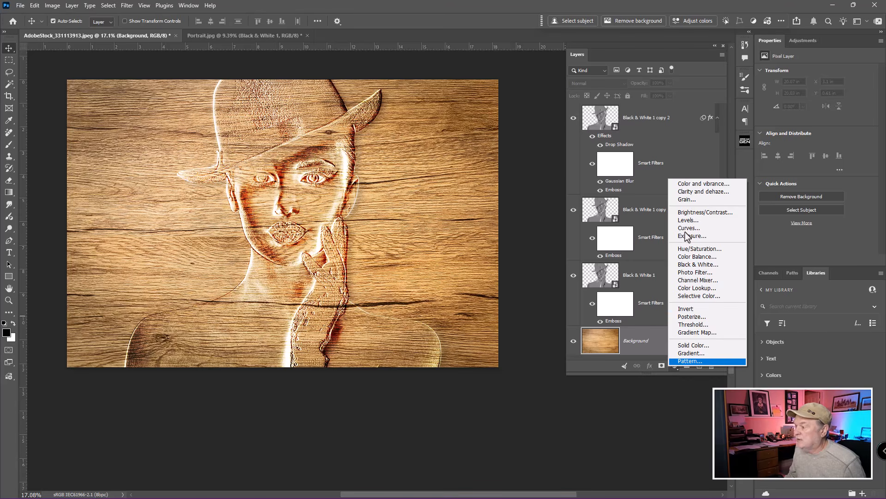
click(688, 212)
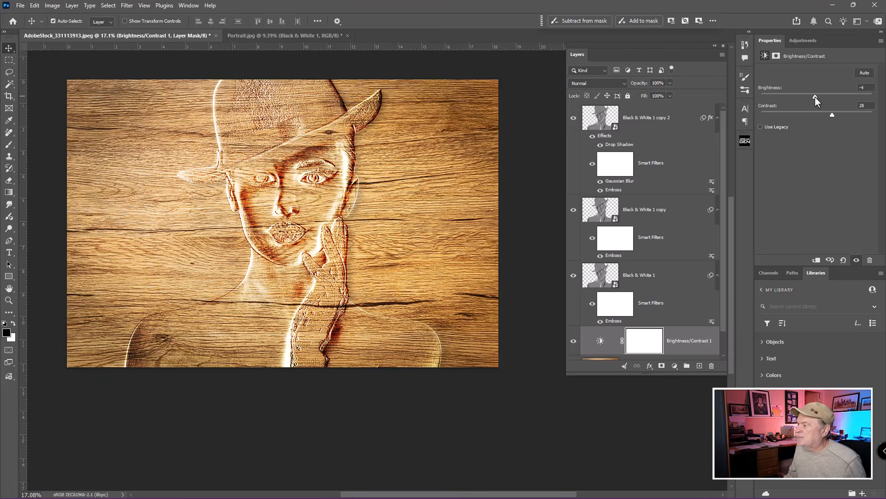
drag(817, 97, 803, 100)
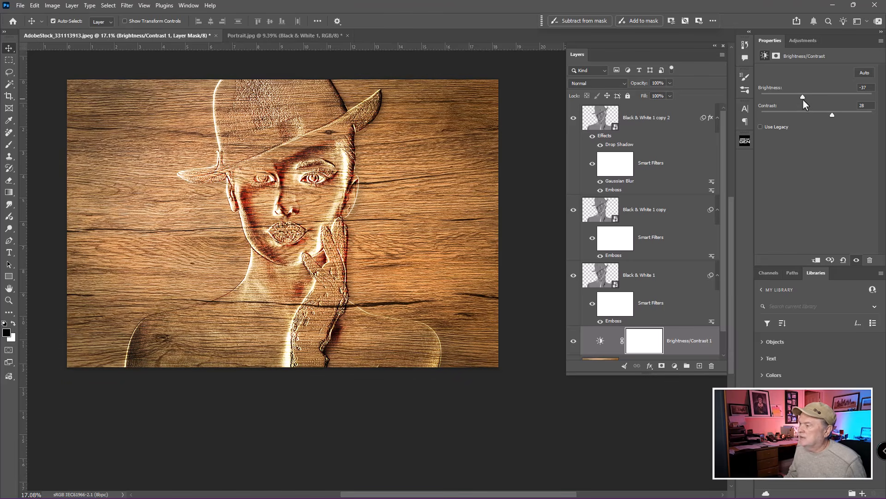
click(715, 290)
scroll(723, 287, down, 1)
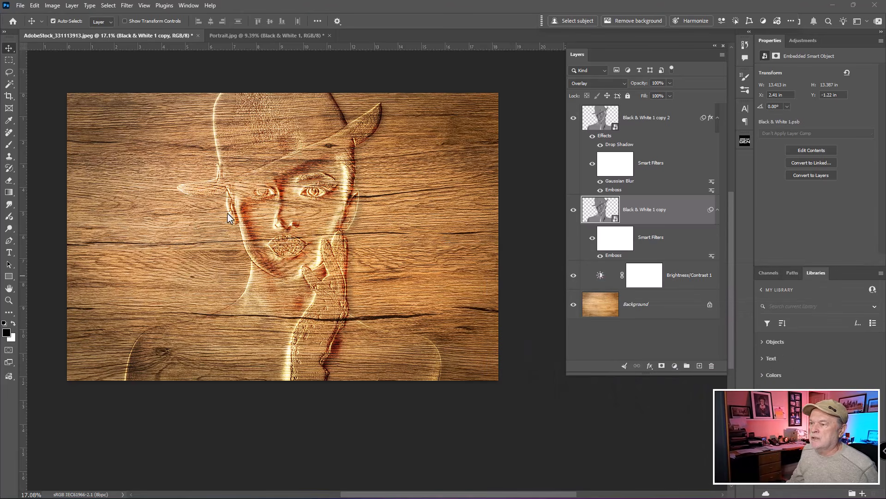
- Close the portrait engraving document and the source portrait document
click(198, 35)
click(431, 186)
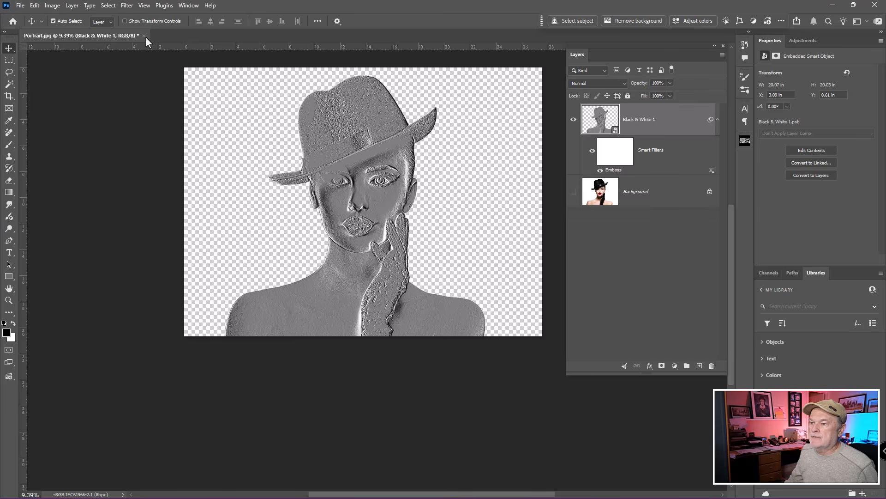
click(143, 36)
click(437, 189)
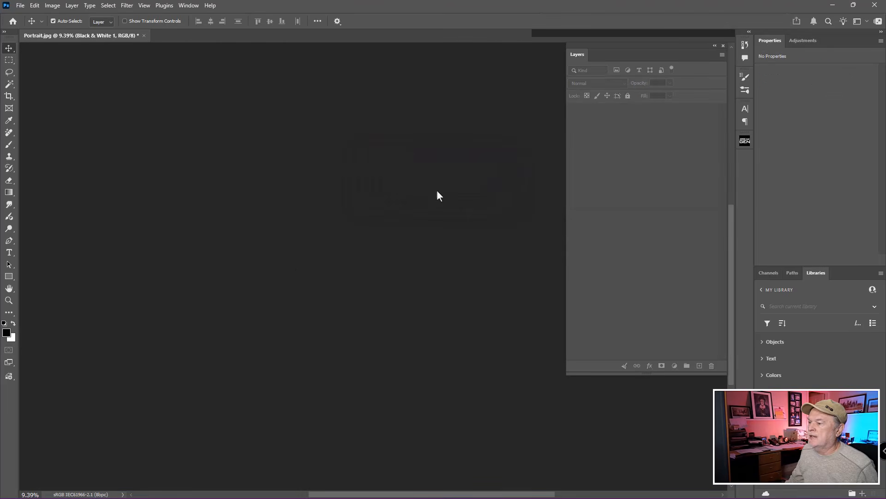
- Open the wood texture AdobeStock_331113913.jpeg and the flower vase illustration AdobeStock_673211893.jpeg together from the Sample Images folder
key(ctrl+o)
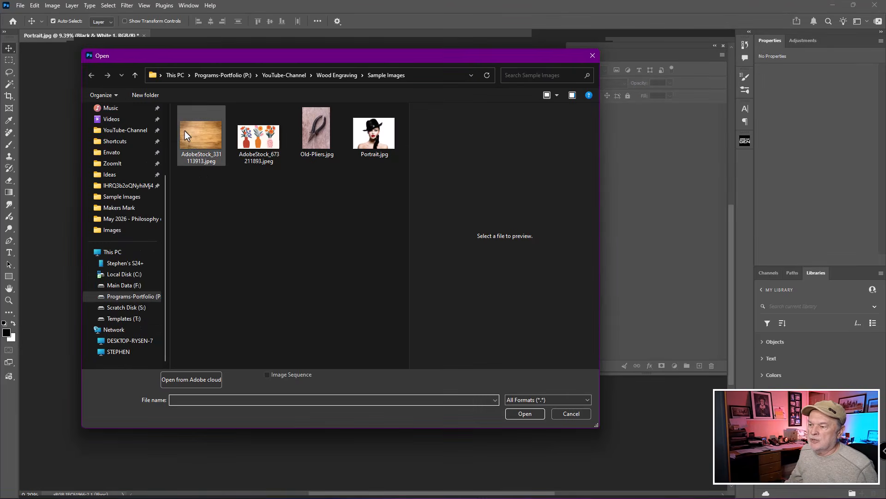
click(190, 137)
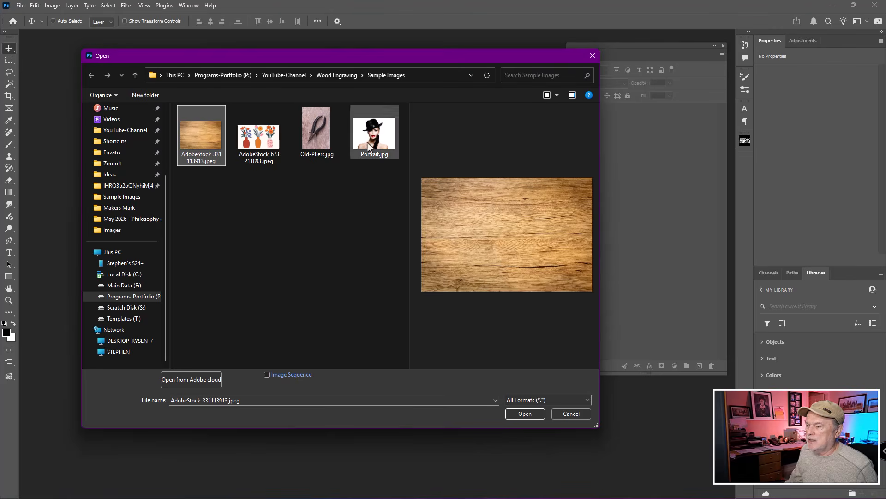
ctrl+click(267, 140)
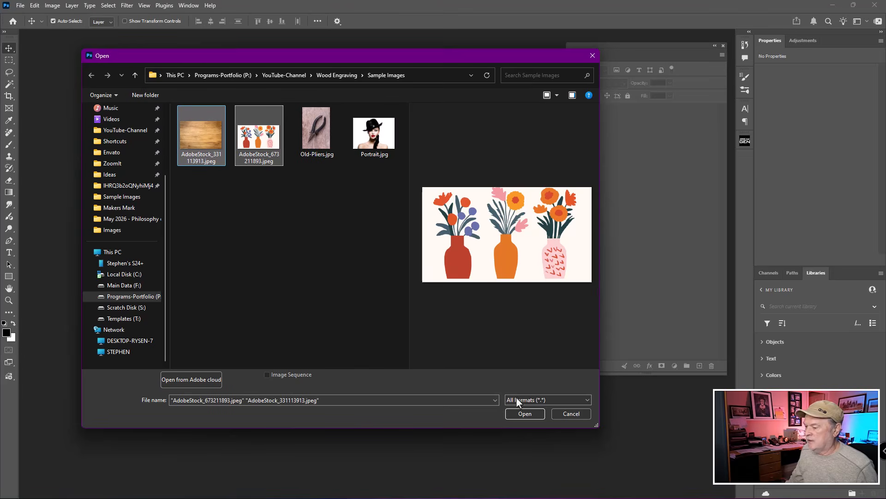
click(520, 414)
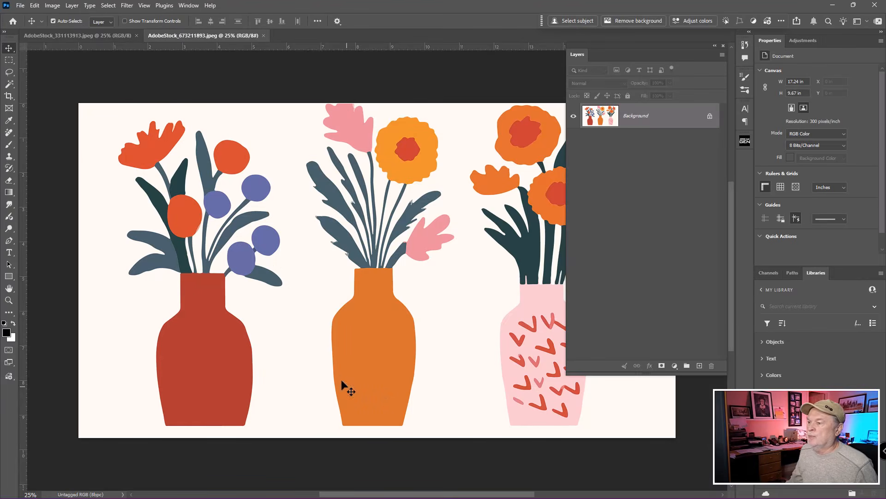
click(106, 35)
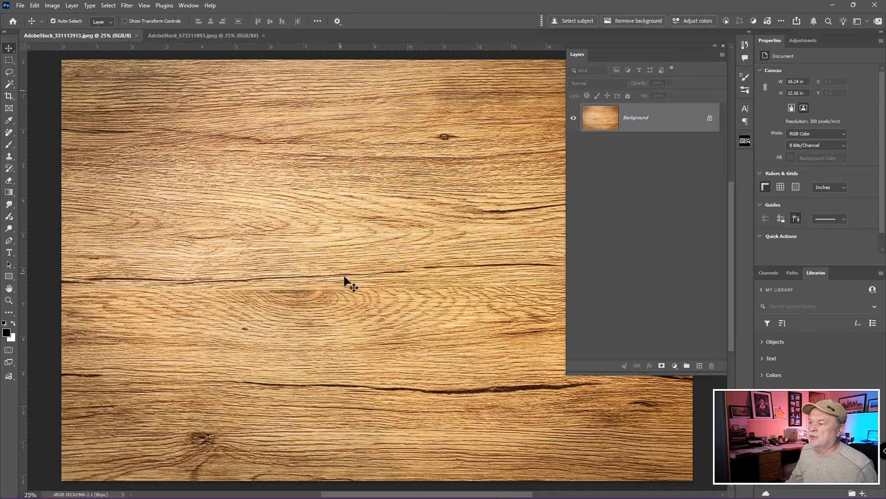
key(ctrl+0)
drag(430, 282, 401, 238)
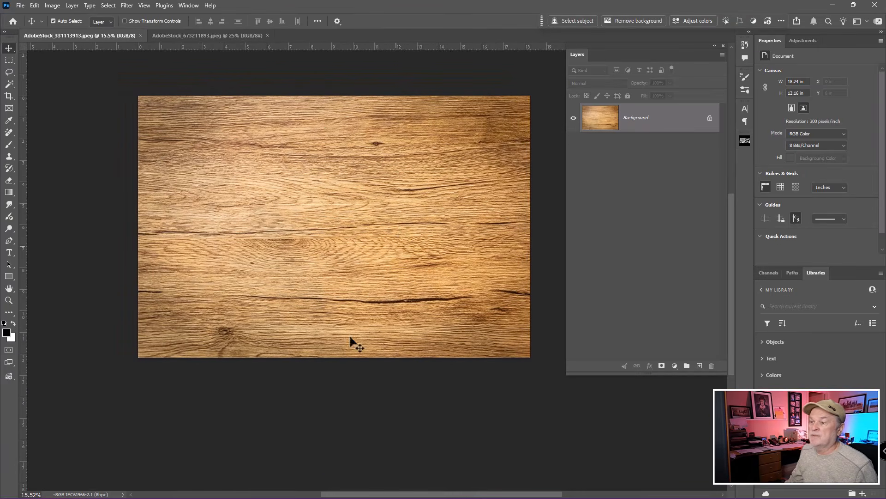
- Select the three flower vases as the subject, copy them to a new layer and hide the background layer
click(204, 33)
key(ctrl+0)
drag(389, 253, 348, 212)
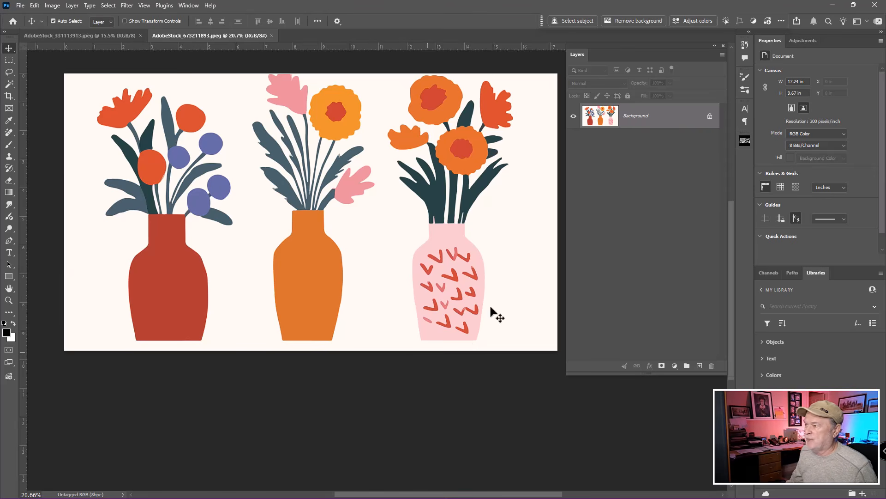
click(570, 22)
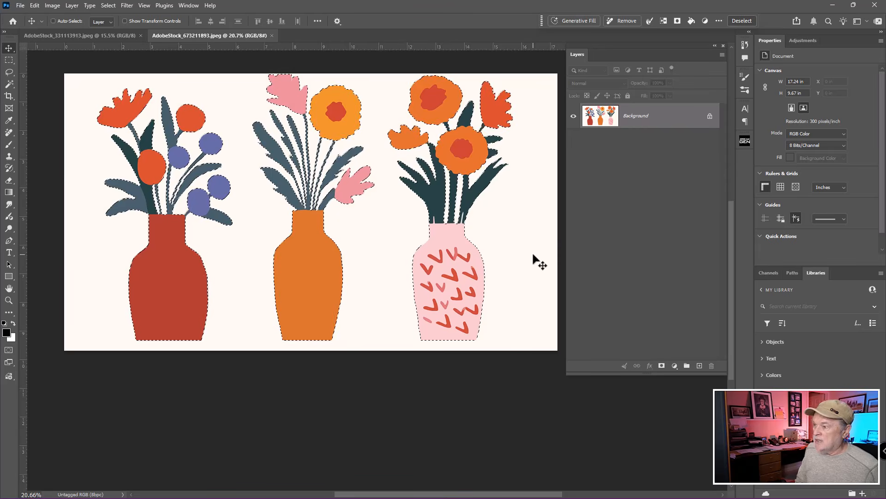
key(ctrl+j)
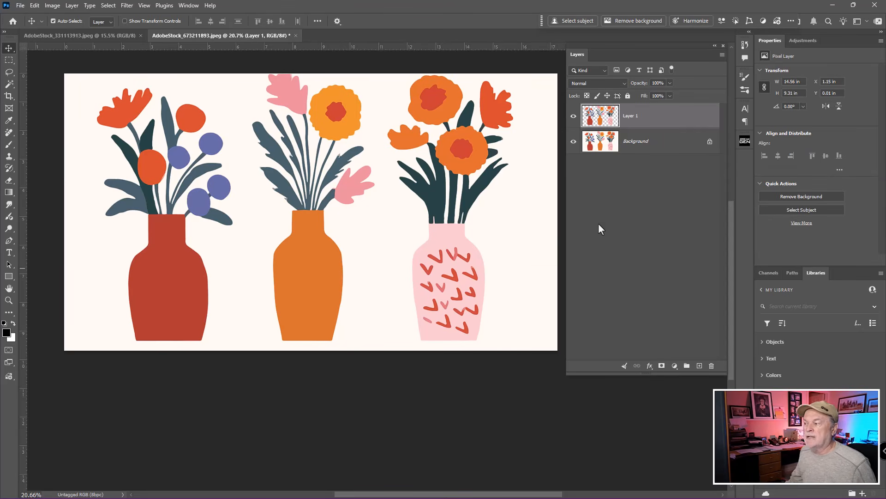
click(575, 144)
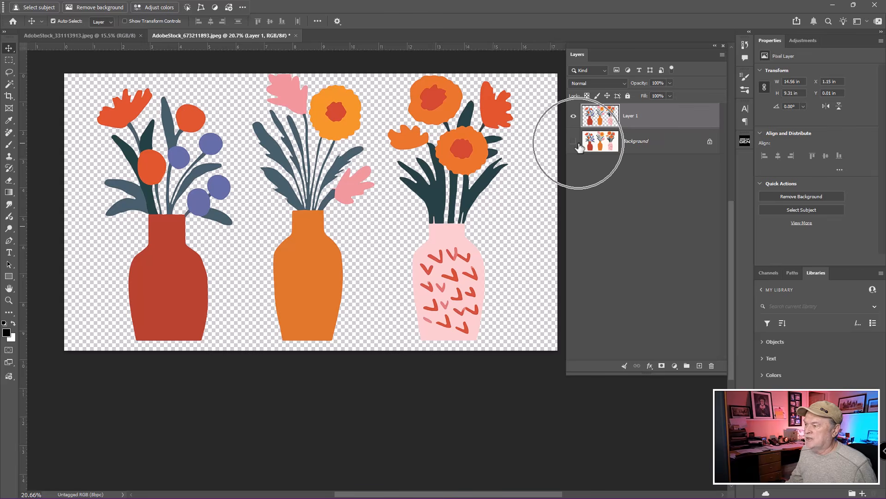
- Add a Black & White adjustment layer above the cut-out vases and set its Reds to -10
ctrl+click(599, 116)
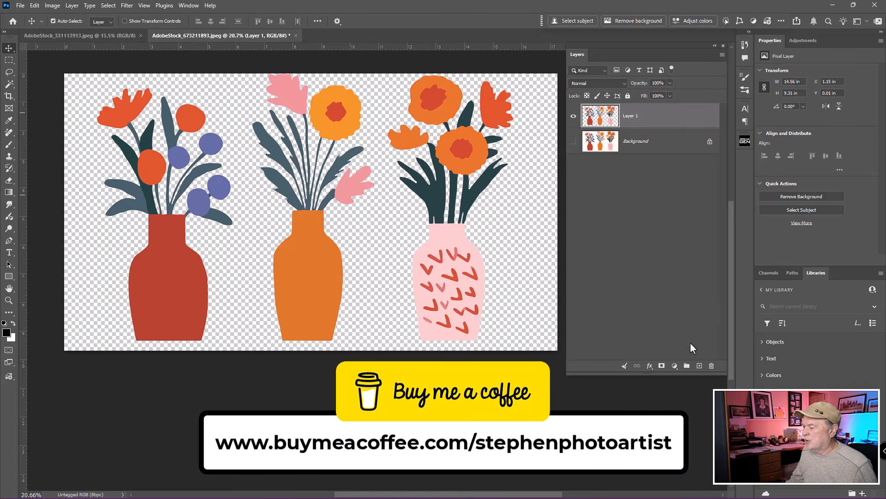
click(674, 366)
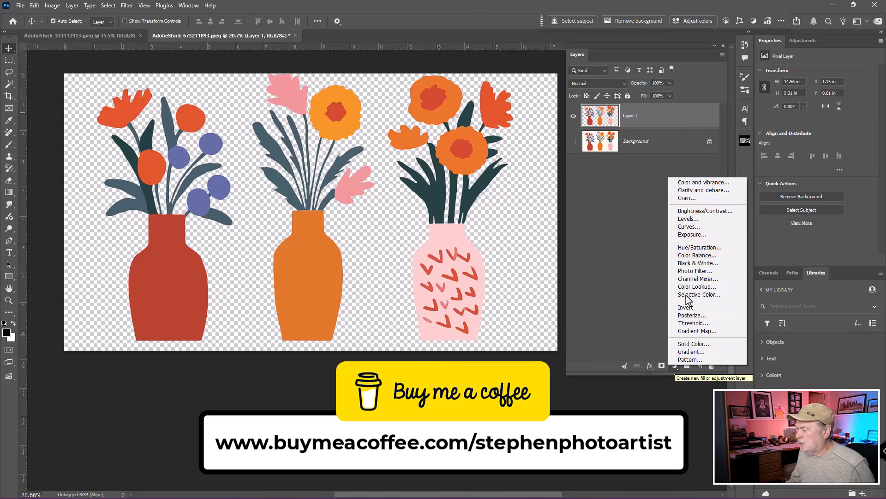
click(688, 264)
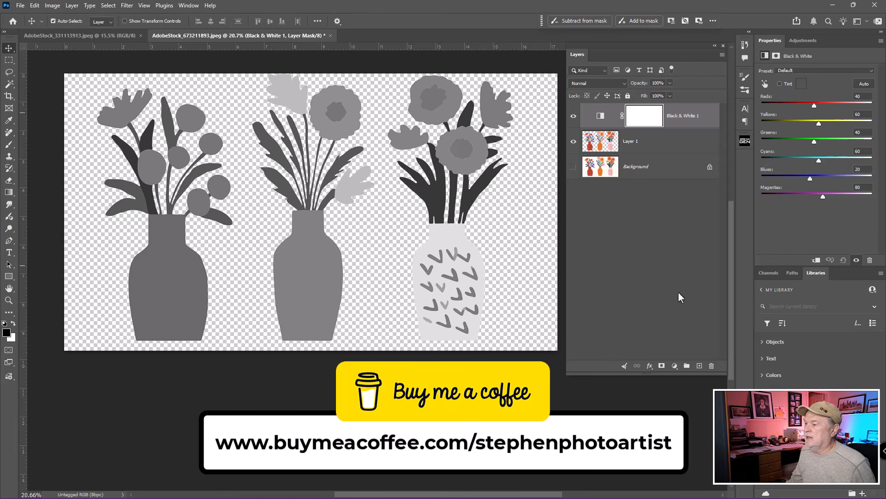
drag(814, 107, 805, 110)
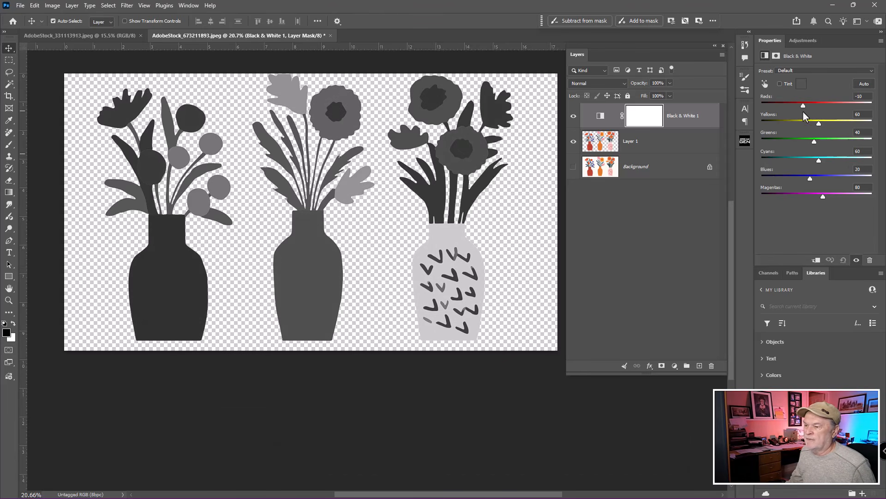
- Convert the cut-out vase layer and its Black & White adjustment together into one smart object
click(685, 147)
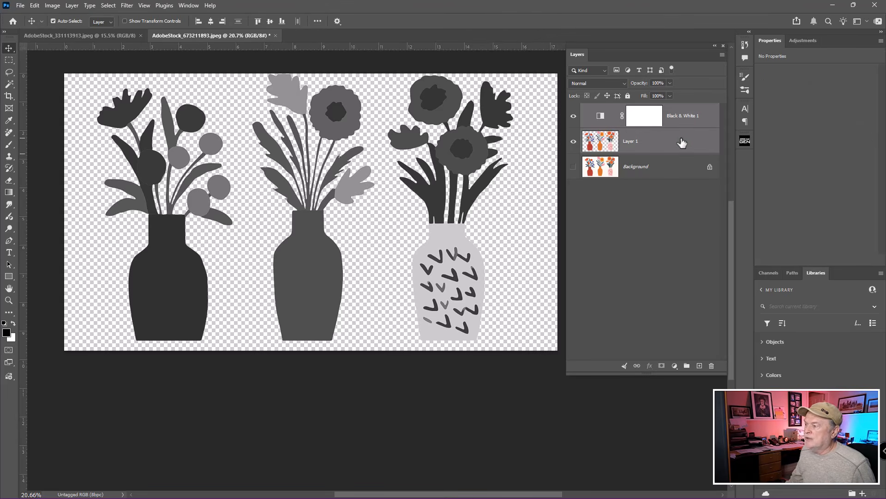
right_click(682, 143)
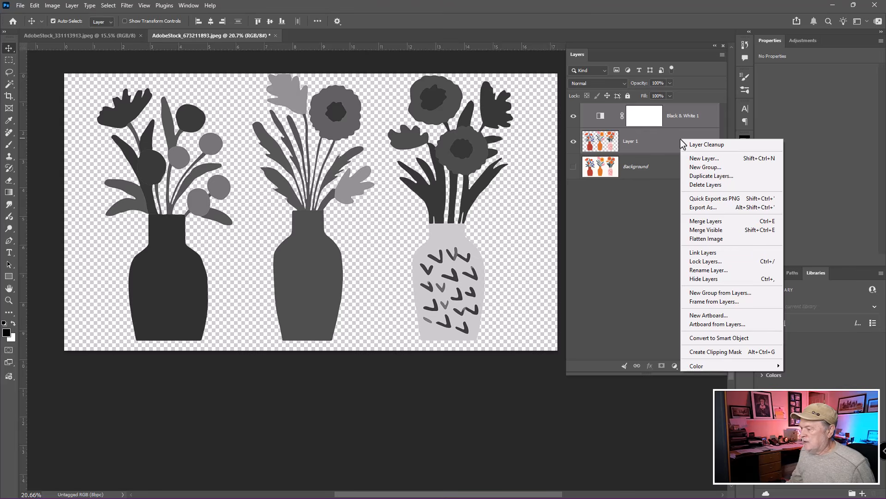
click(706, 340)
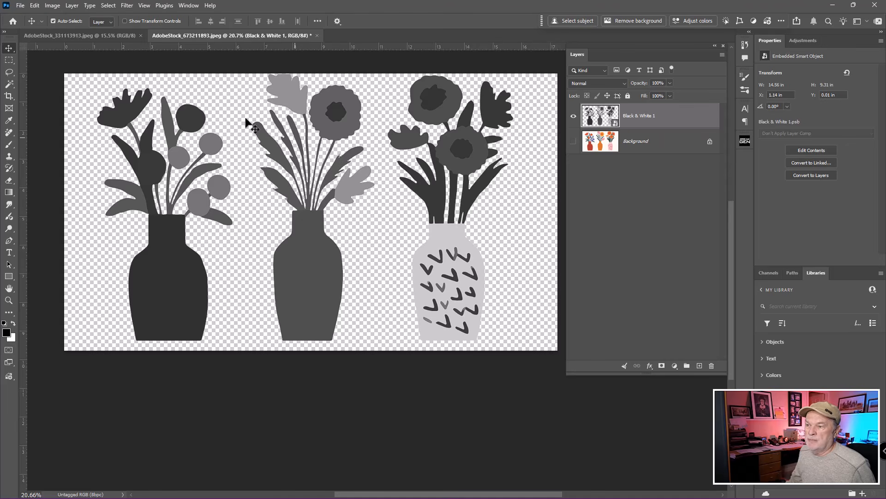
- Apply an Emboss filter to the vase smart object with an angle of 152°, a height of 23 pixels and an amount of 500%
click(127, 5)
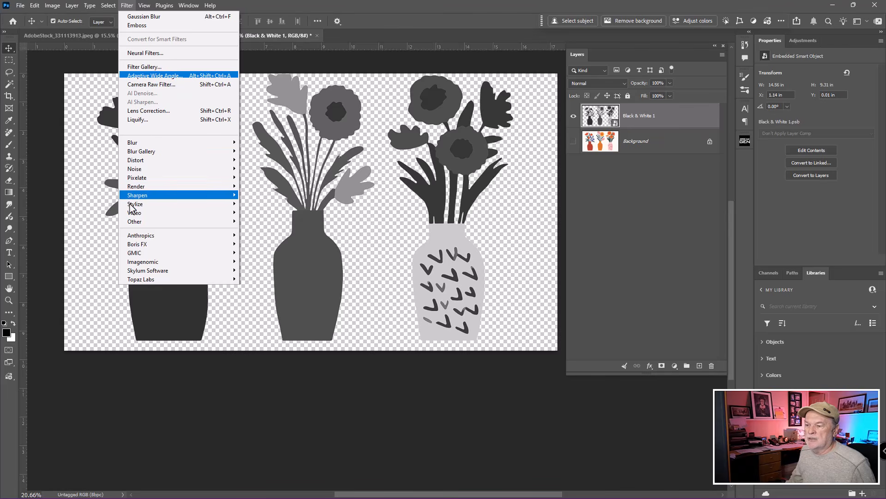
mouse_move(132, 206)
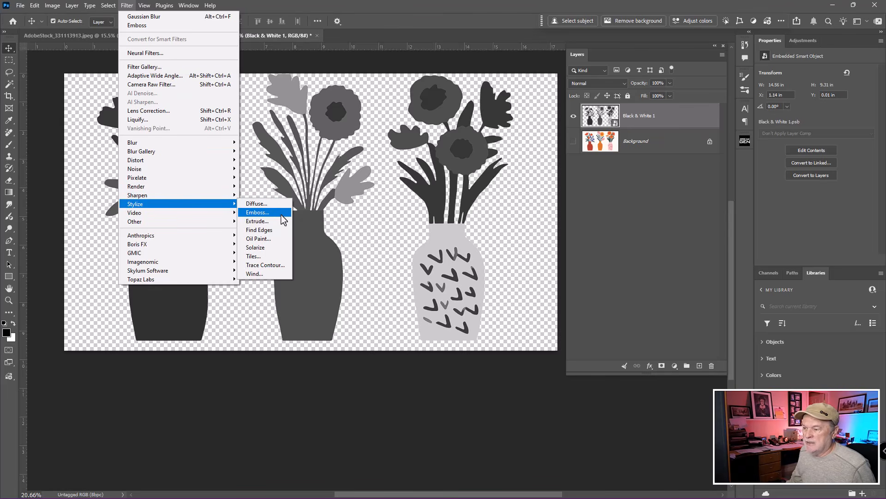
click(258, 212)
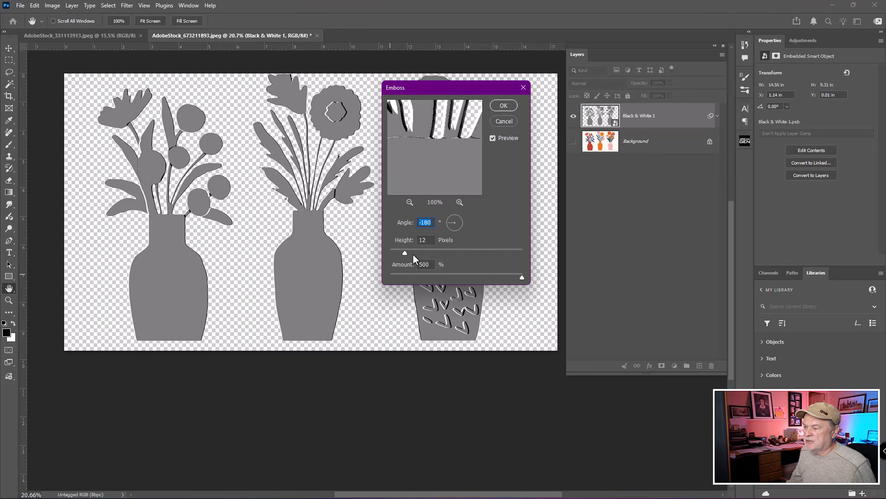
drag(406, 252, 449, 226)
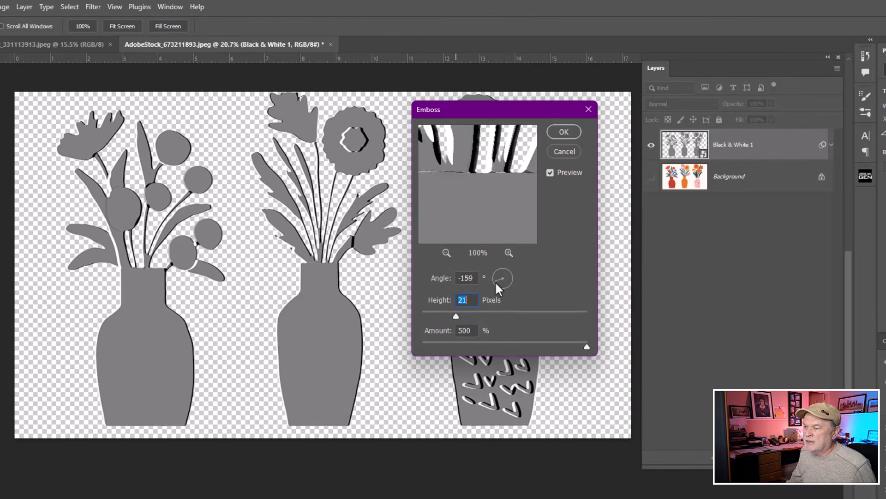
click(497, 291)
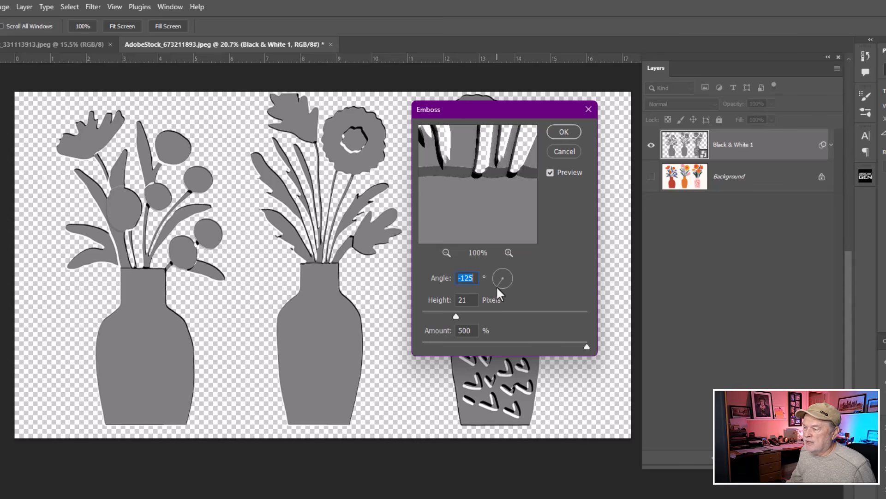
drag(497, 290, 497, 281)
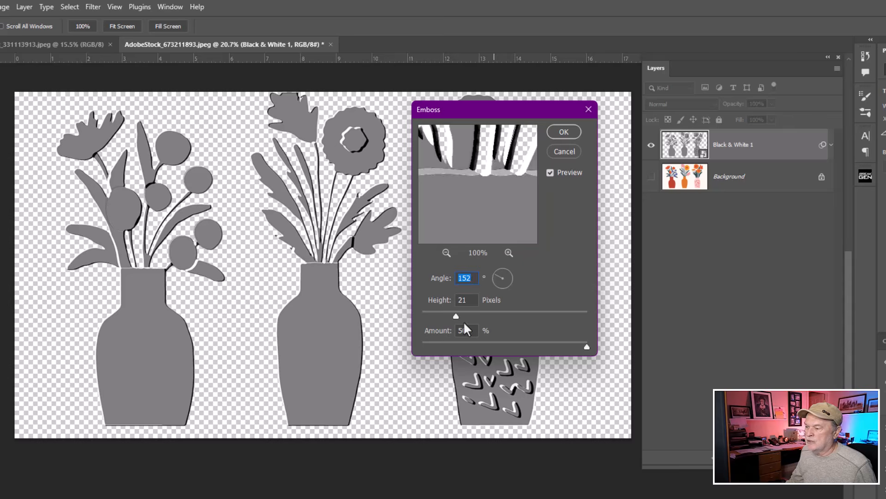
mouse_move(456, 317)
mouse_down()
mouse_move(520, 317)
mouse_move(467, 316)
mouse_up()
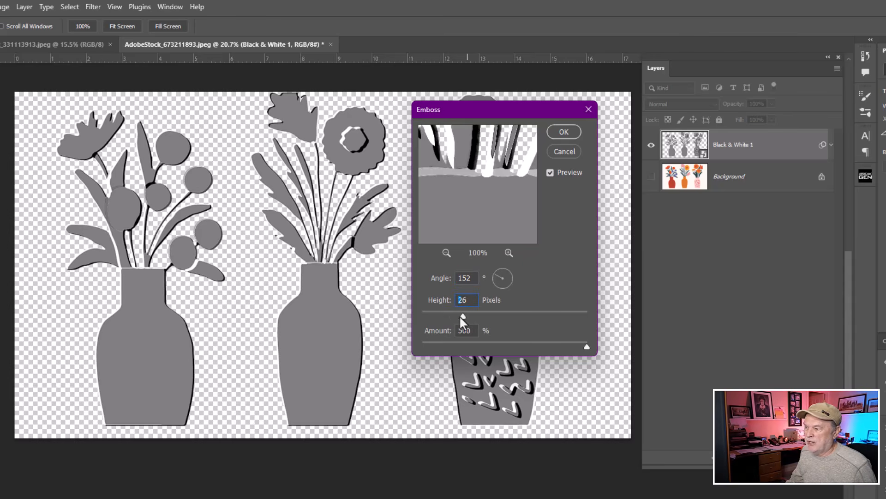
drag(462, 317, 458, 316)
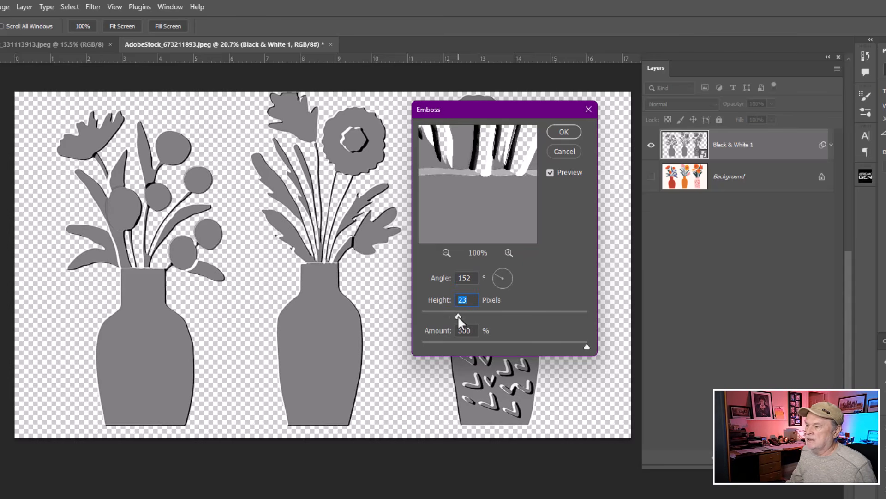
click(562, 133)
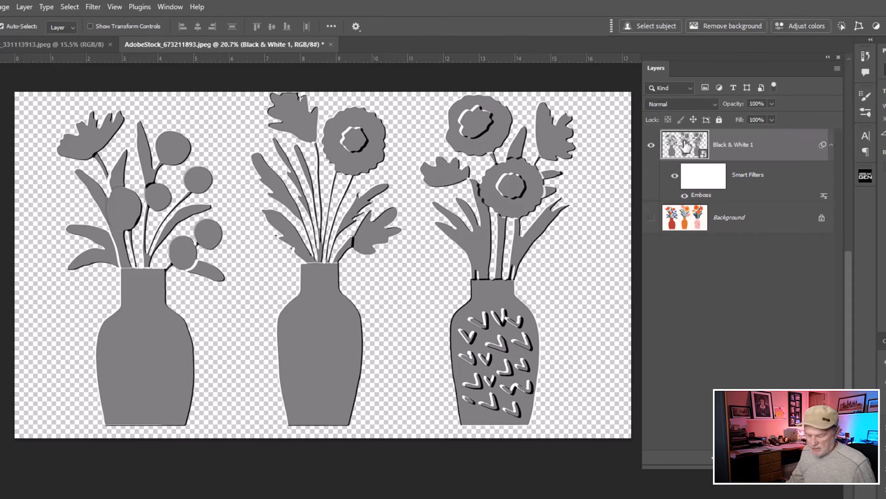
- Copy the embossed vase layer into the wood texture document and centre it over the wood
drag(684, 148, 342, 283)
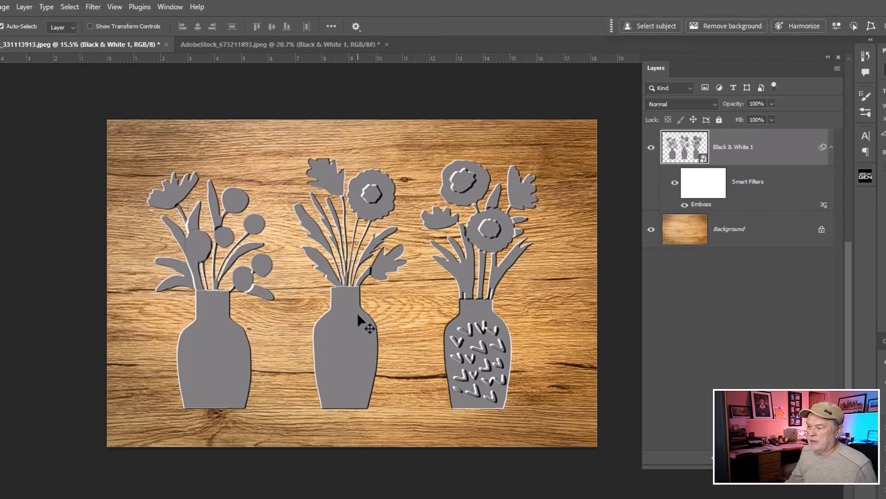
drag(358, 312, 372, 324)
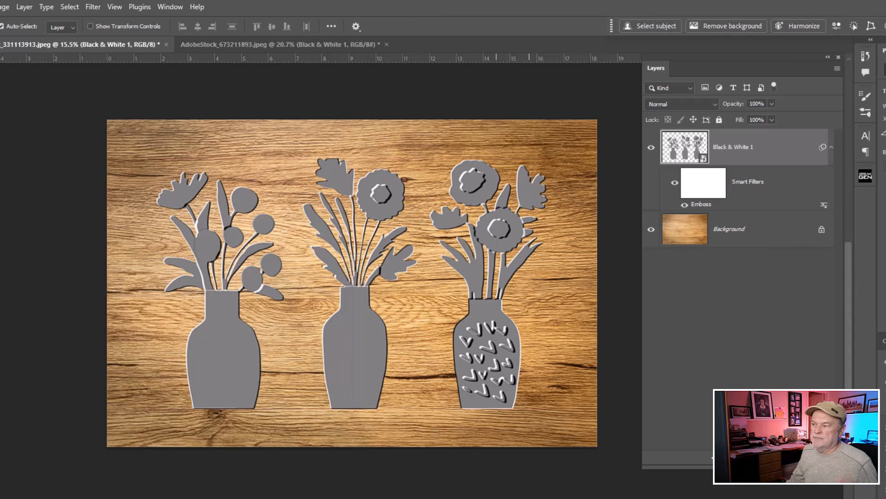
- Set the embossed vase layer's blend mode to Vivid Light and duplicate the layer twice
click(699, 107)
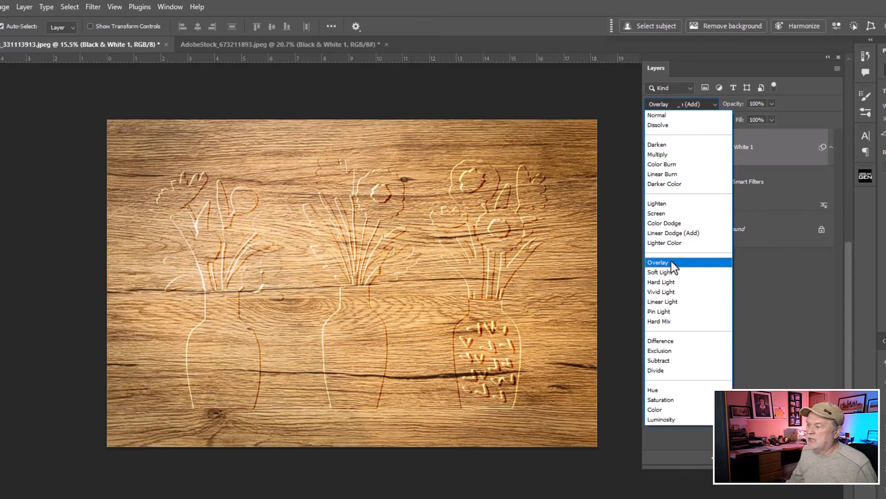
click(671, 290)
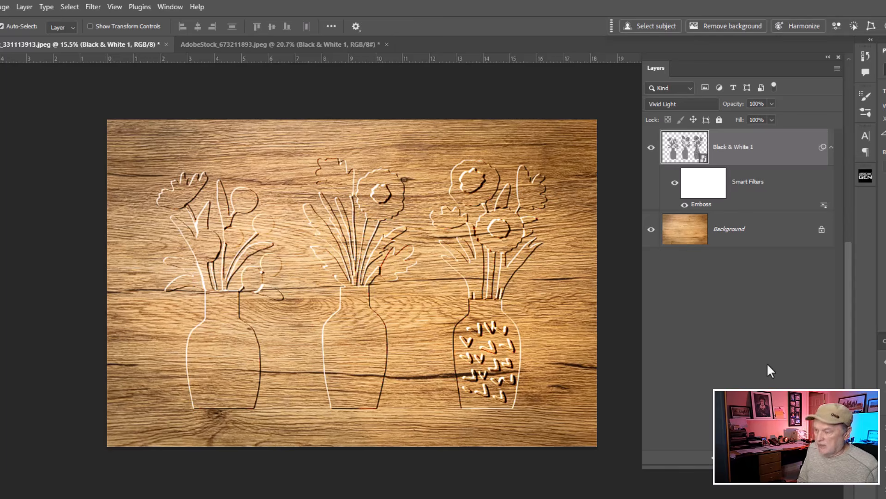
key(ctrl+j)
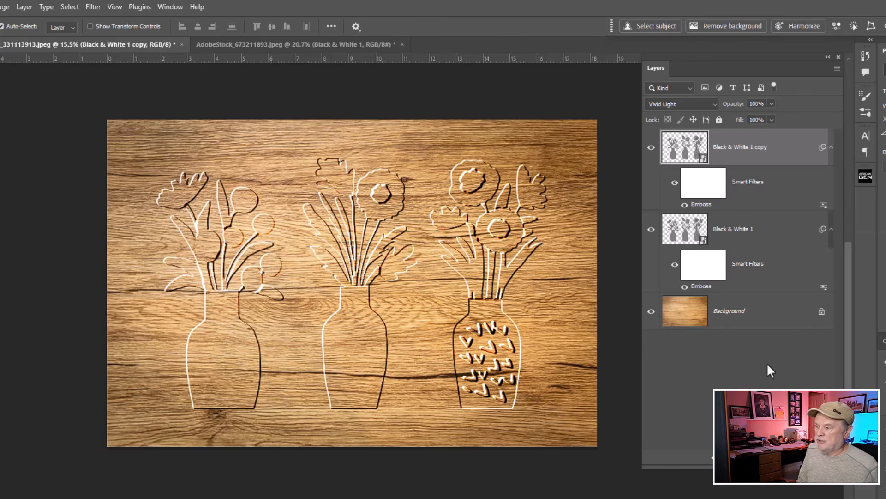
key(ctrl+j)
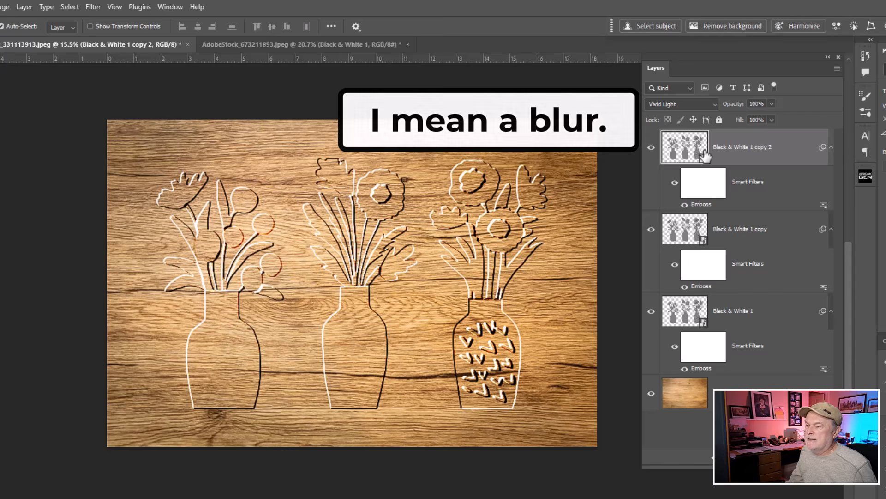
click(681, 227)
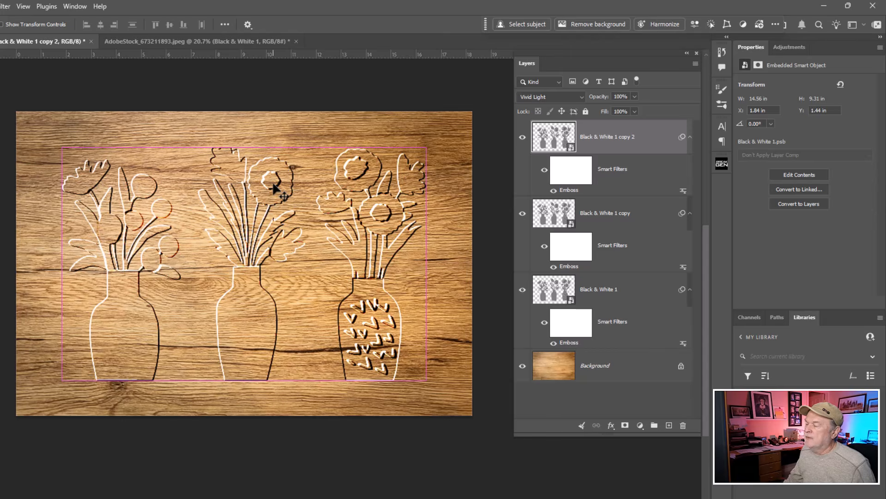
- Edit the contents of the topmost vase smart object, setting its Black & White Yellows to -181, and save and close them
double_click(552, 141)
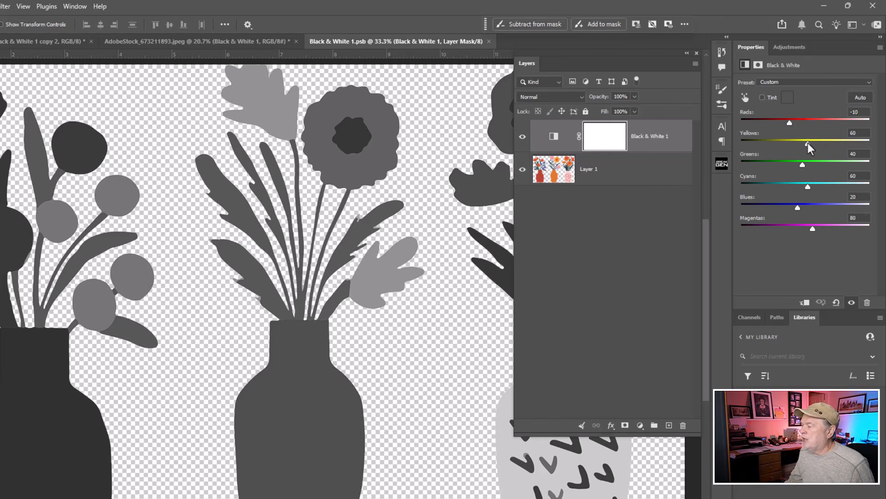
drag(808, 146, 746, 145)
click(382, 139)
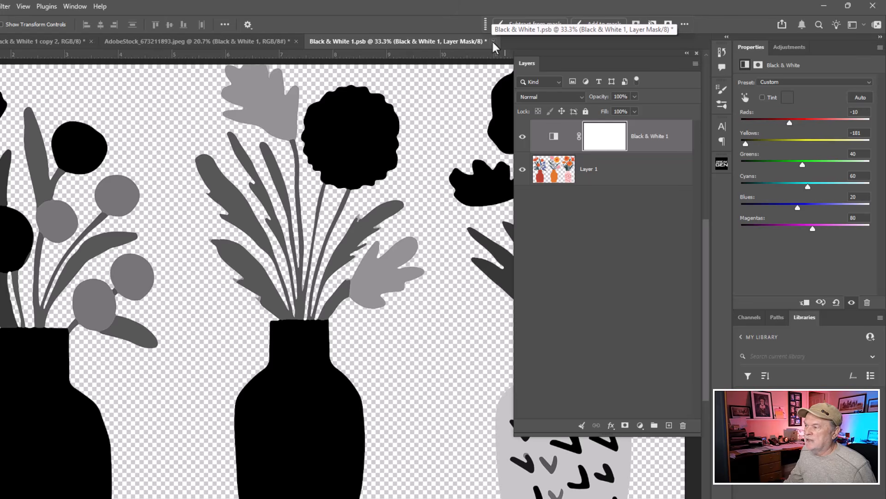
click(493, 42)
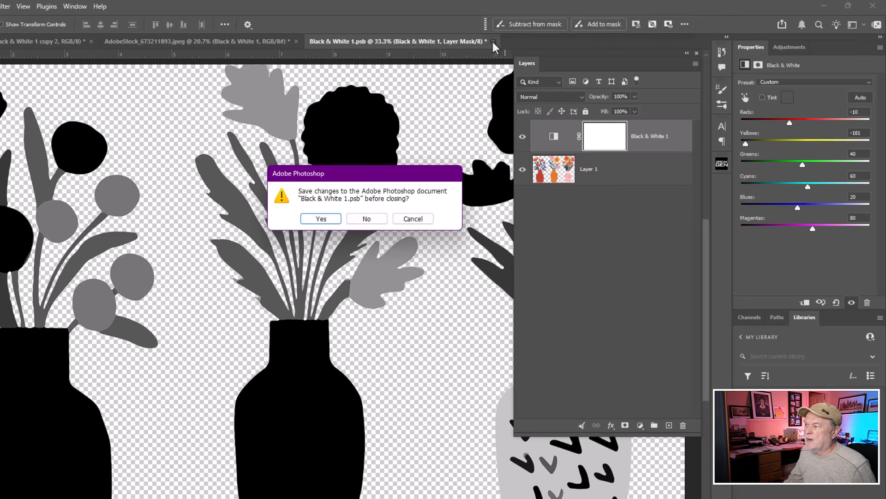
click(318, 218)
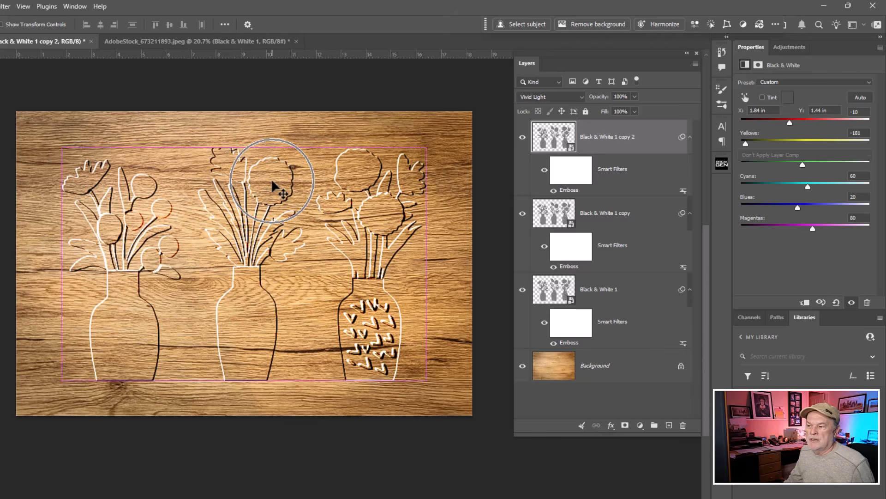
- Check the Black & White settings inside the middle vase smart object, and look up New Smart Object via Copy for the top copy
click(556, 216)
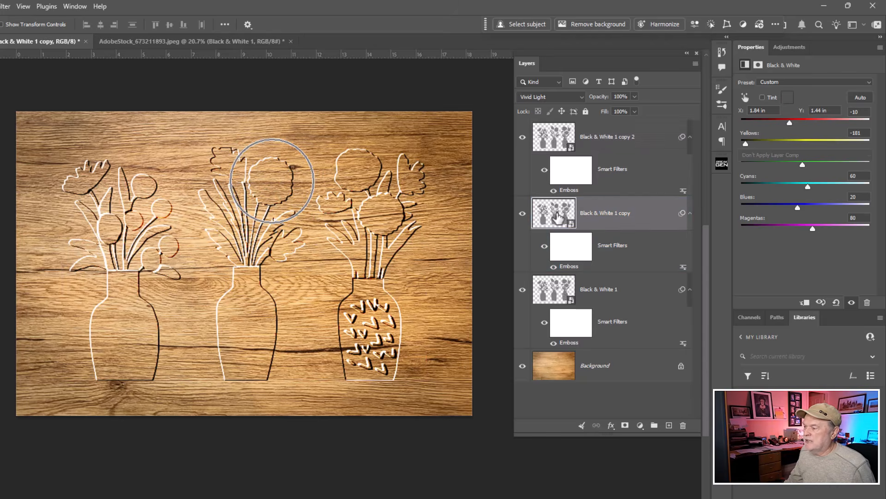
click(545, 138)
click(554, 216)
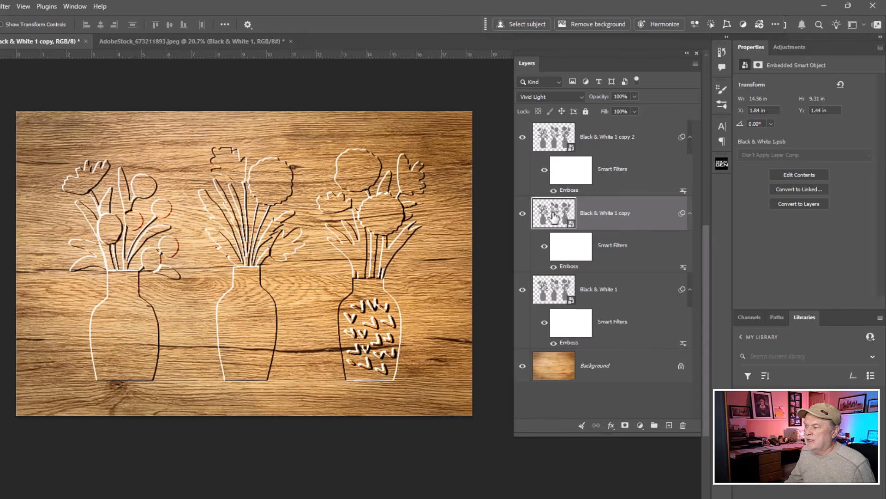
double_click(555, 216)
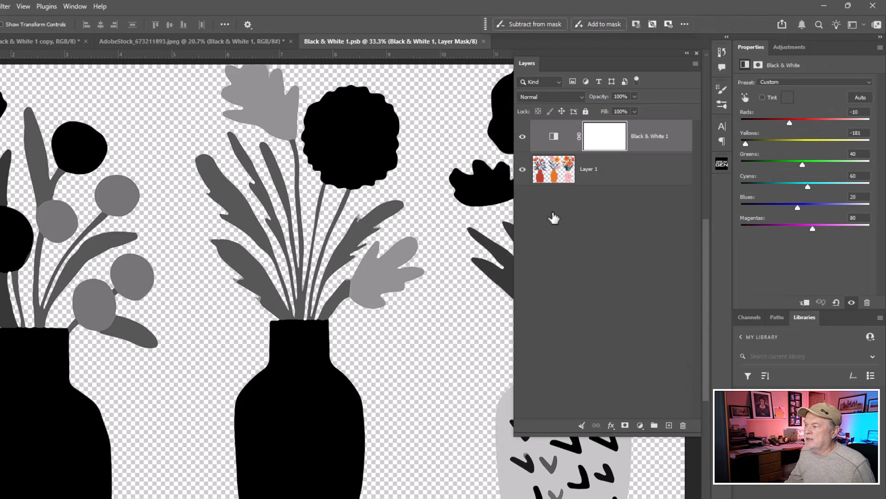
click(746, 145)
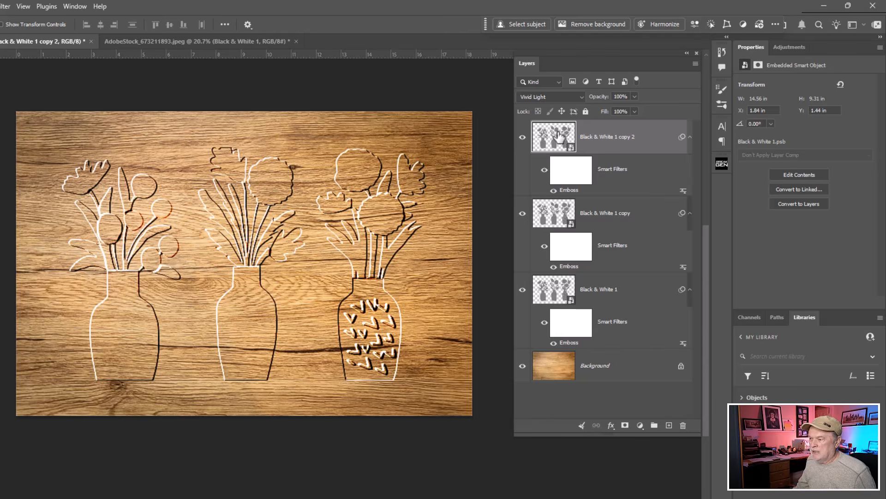
right_click(616, 144)
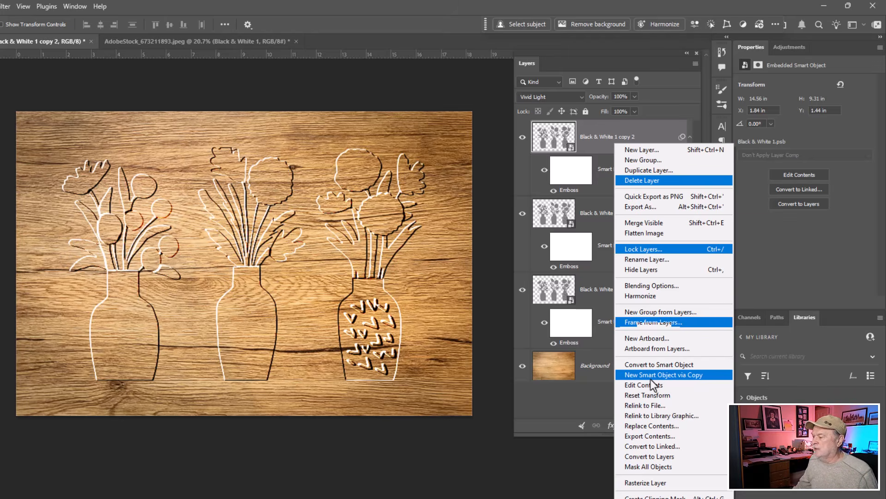
click(444, 434)
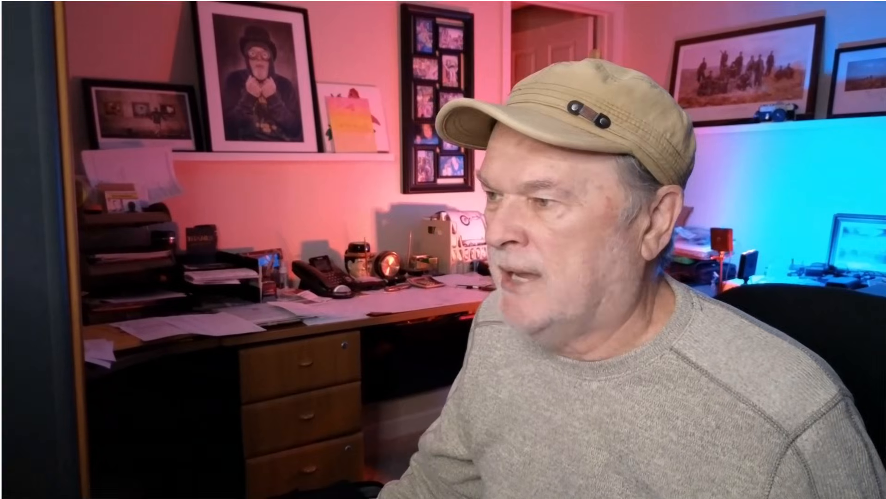
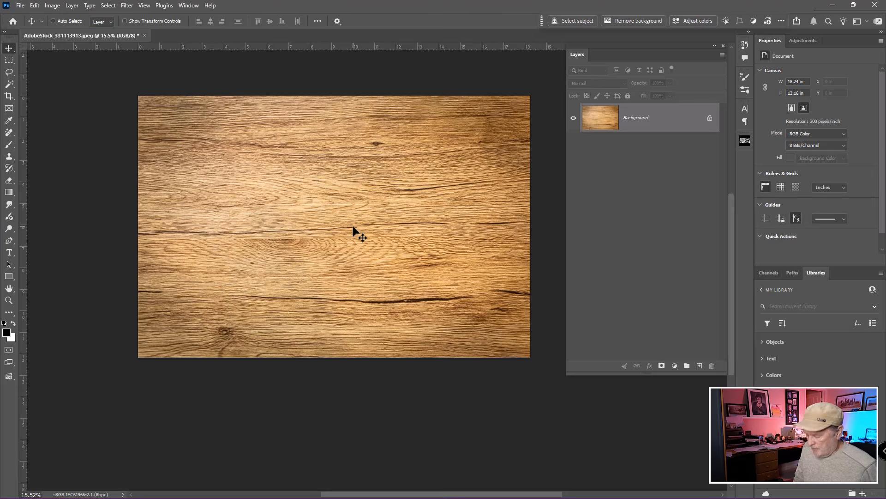
- Open the image Old-Pliers.jpg from the Sample Images folder
key(ctrl+o)
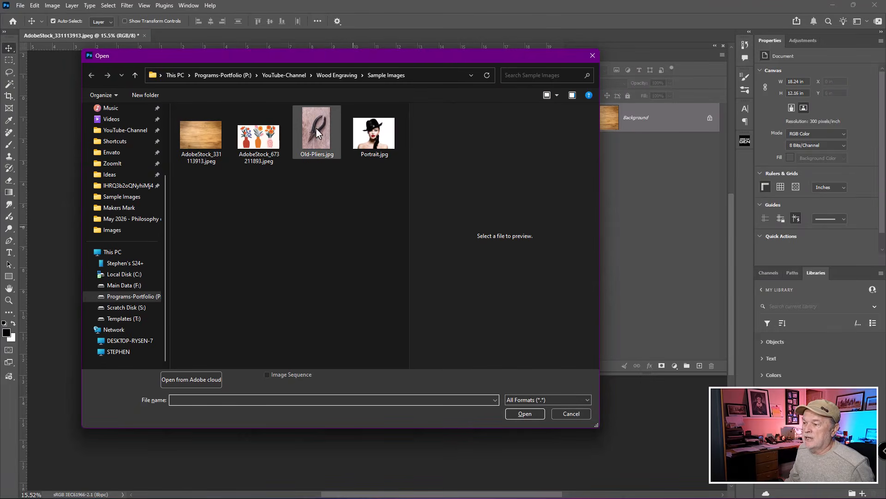
double_click(317, 128)
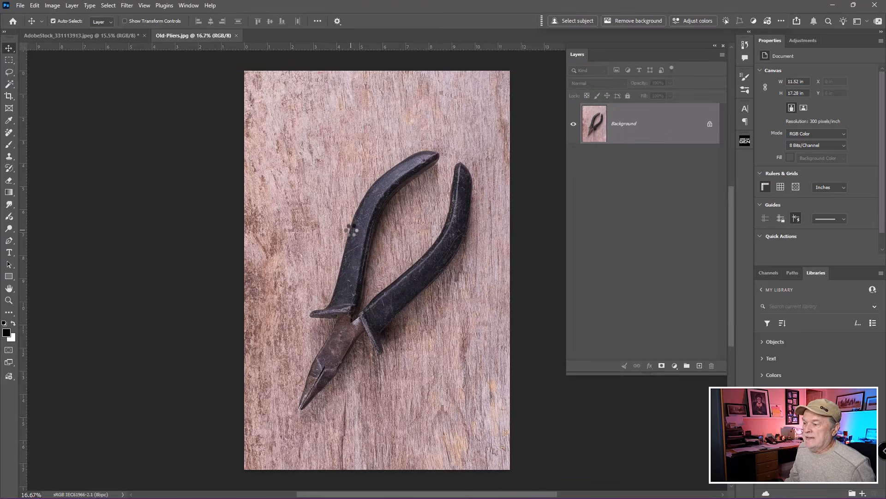
scroll(352, 230, down, 1)
drag(363, 227, 388, 201)
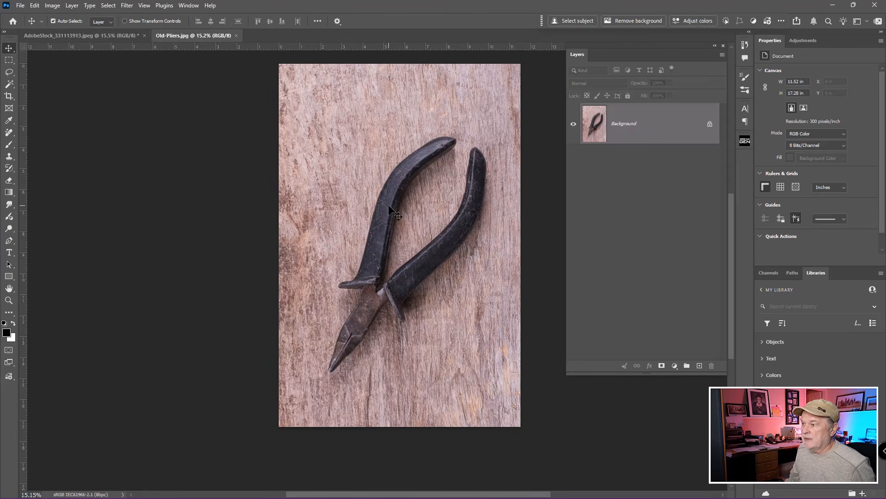
- Select the pliers as the subject, copy them to their own layer and hide the background
click(571, 21)
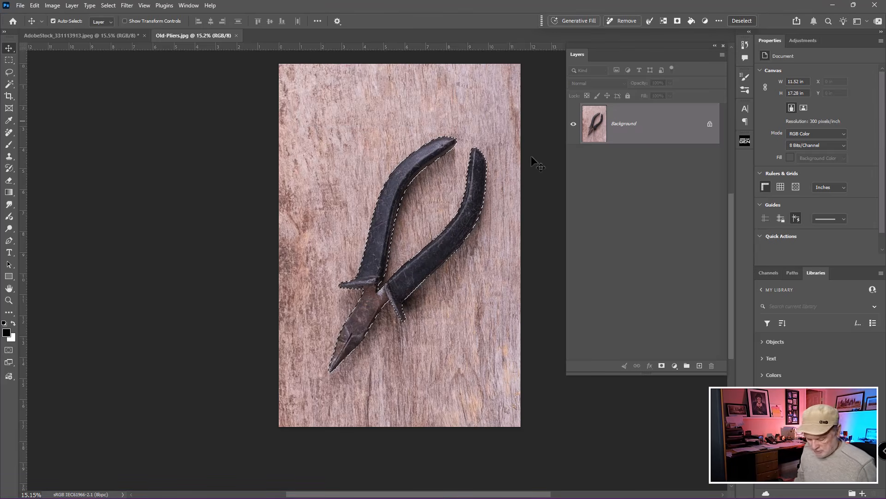
key(ctrl+j)
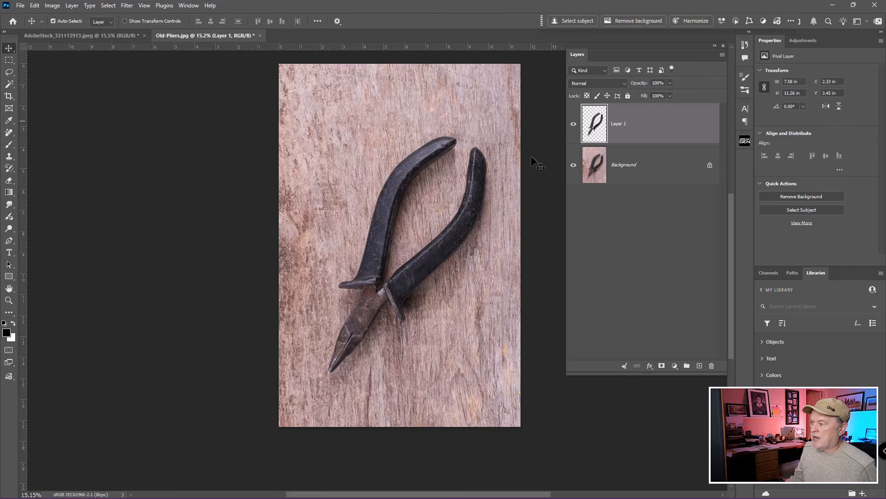
click(574, 165)
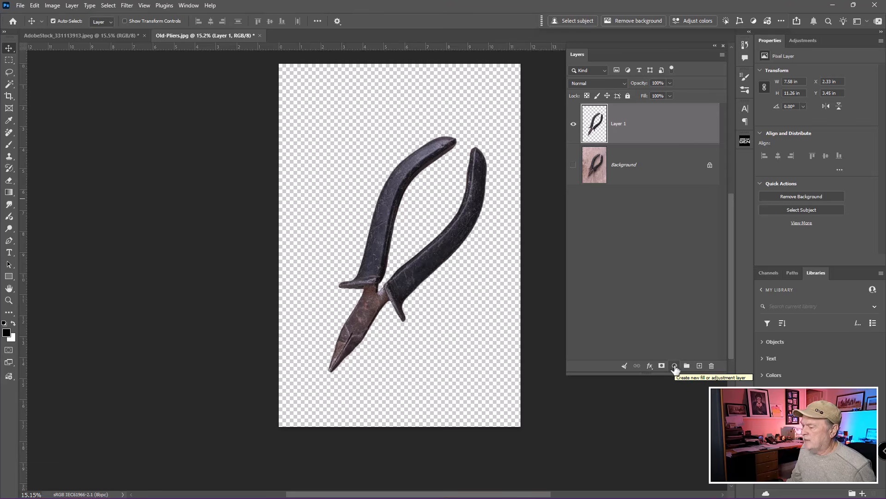
- Add a Black & White adjustment layer above the cut-out pliers with Reds at -96 and Yellows at 165
click(674, 366)
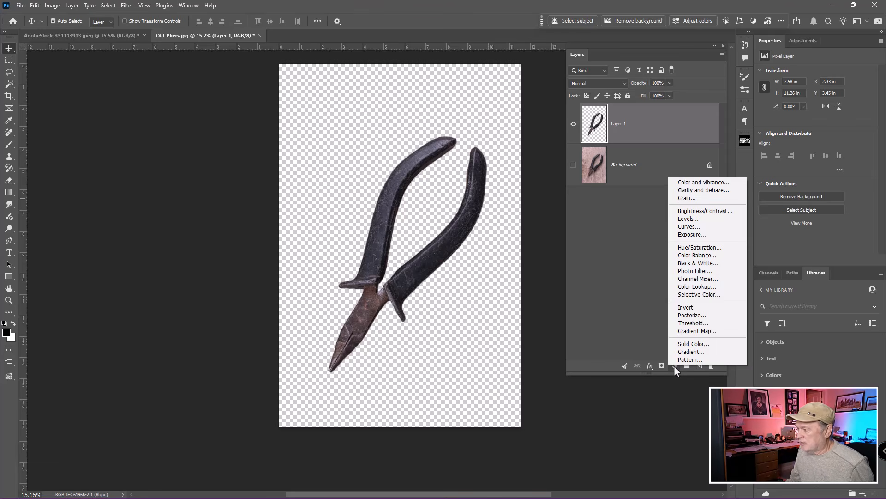
click(686, 263)
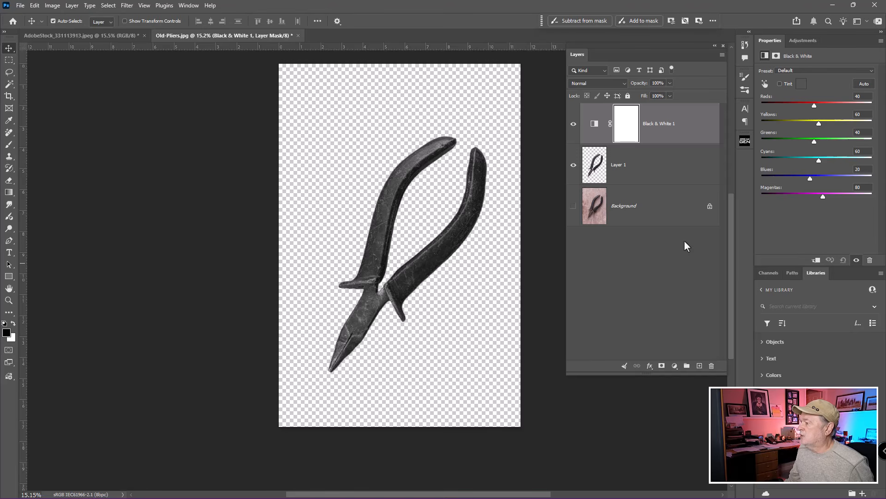
drag(814, 106, 843, 121)
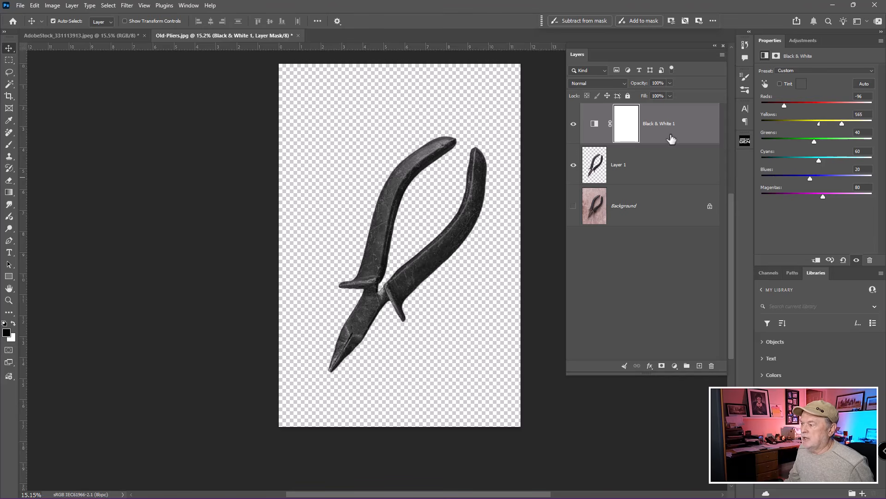
- Convert the cut-out pliers layer and its Black & White adjustment together into one smart object
click(672, 167)
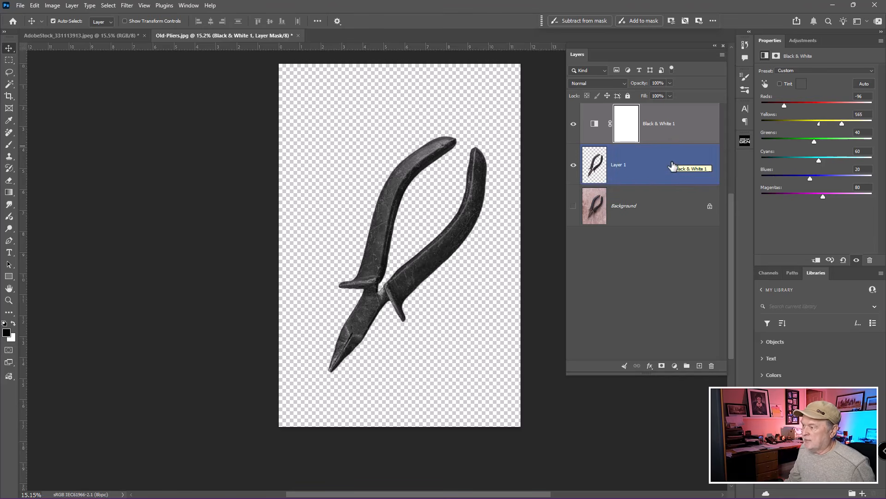
ctrl+click(671, 167)
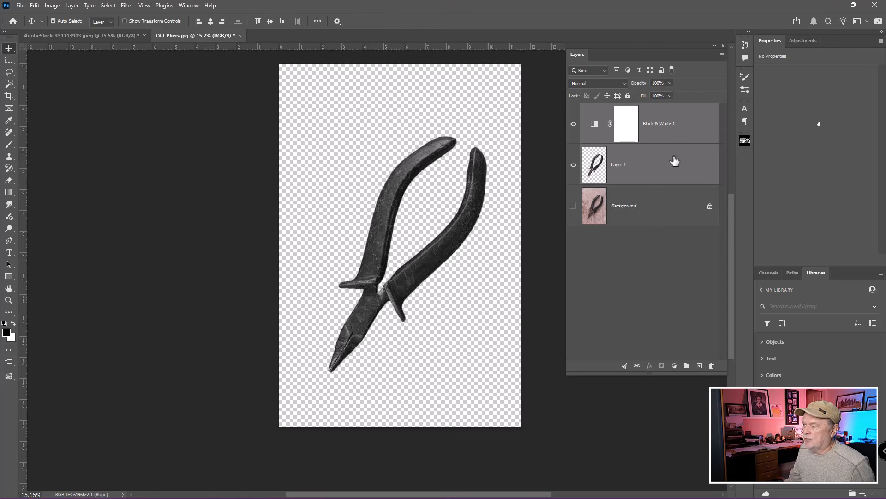
right_click(676, 162)
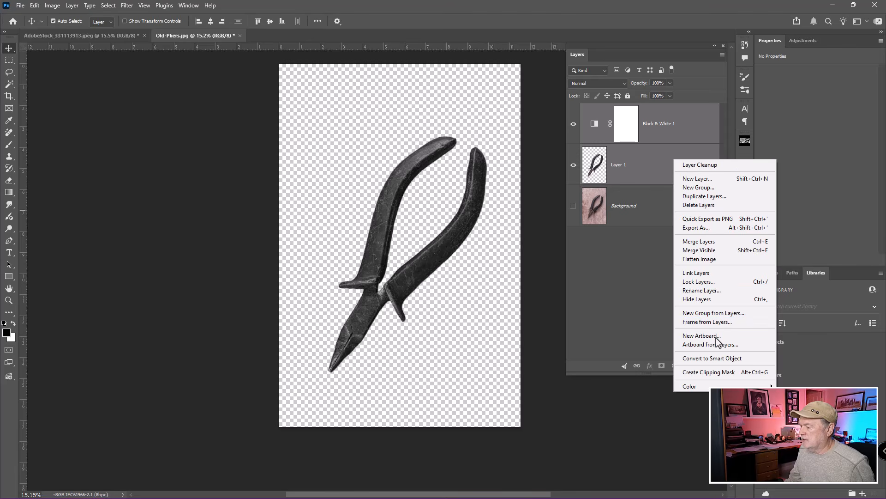
click(718, 360)
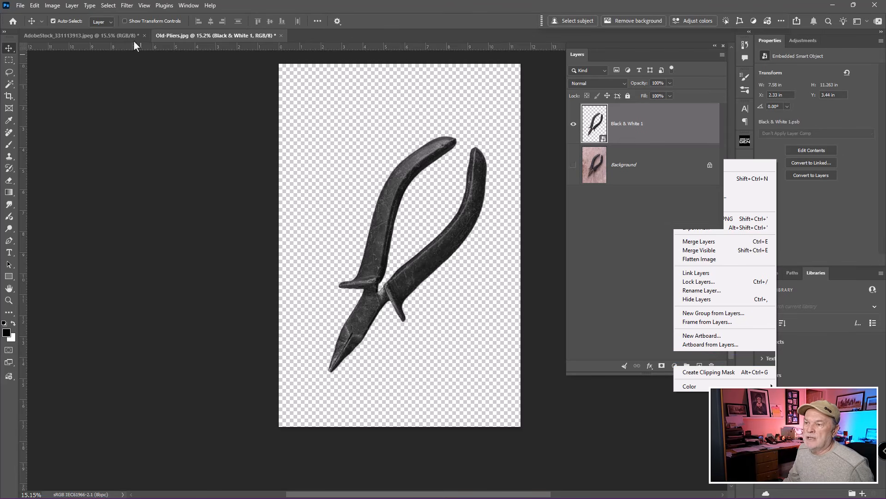
- Apply an Emboss filter to the pliers smart object with an angle of 152°, a height of 29 pixels and an amount of 500%
click(126, 7)
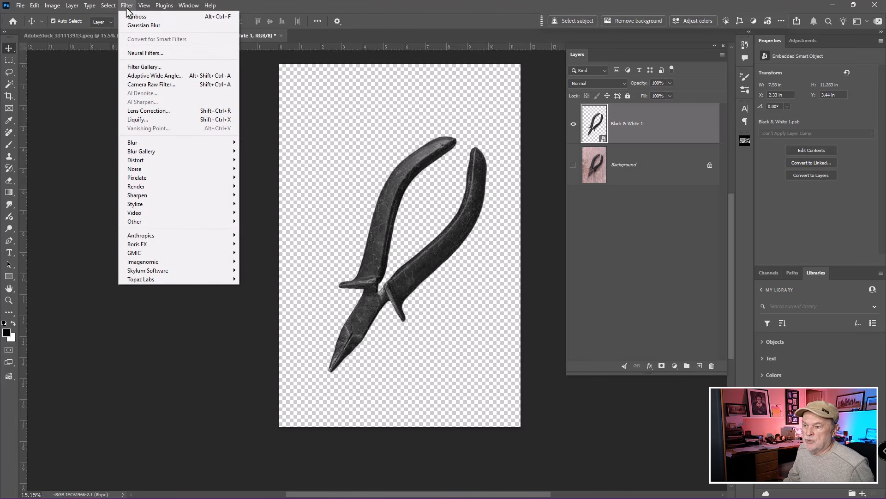
mouse_move(146, 204)
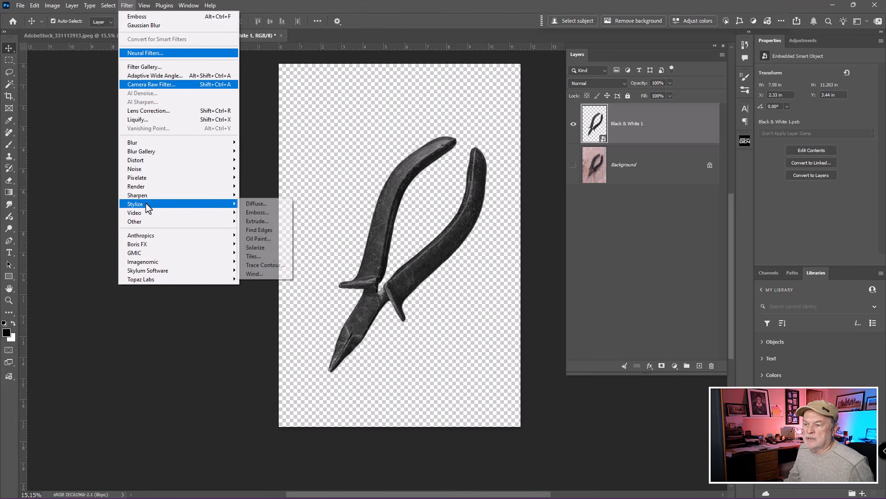
click(259, 212)
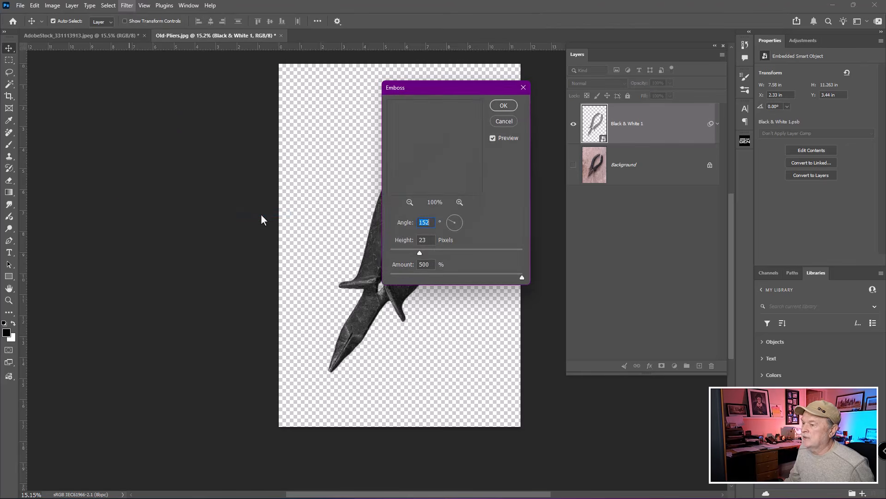
drag(444, 86, 545, 81)
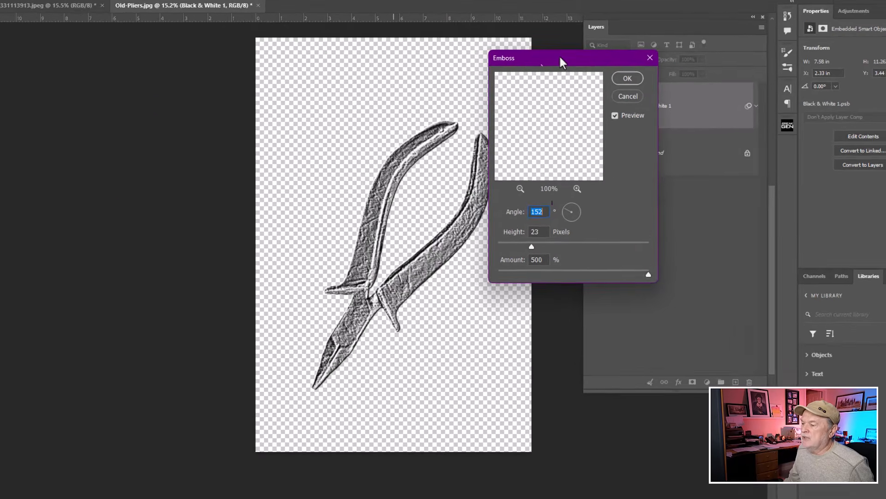
mouse_move(537, 247)
mouse_down()
mouse_move(562, 252)
mouse_move(551, 249)
mouse_up()
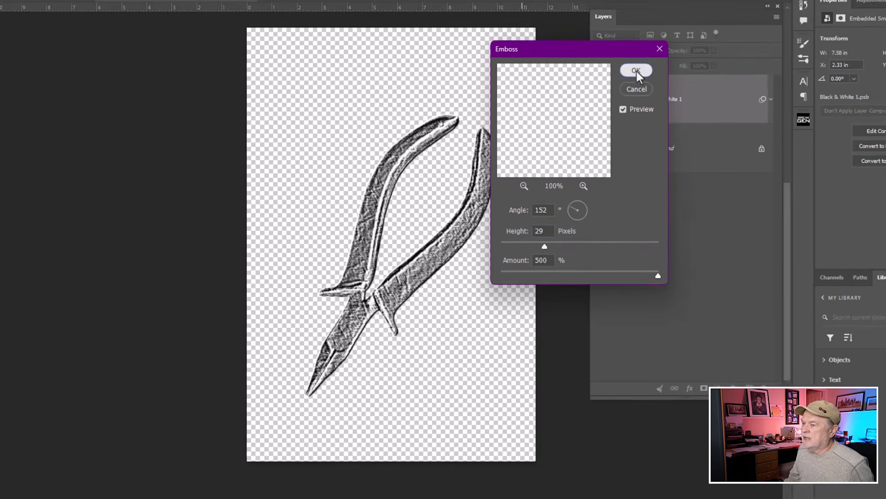
click(636, 71)
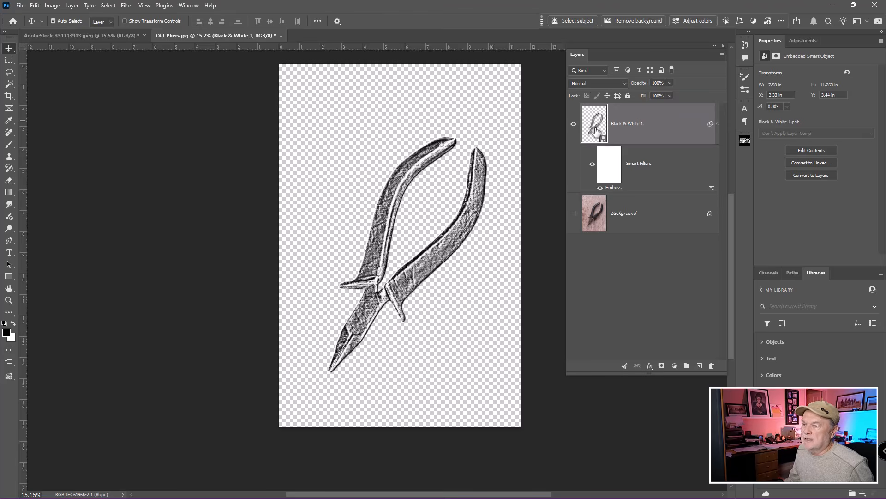
- Bring the embossed pliers smart object into the wood texture document and blend it in with the Overlay mode
drag(595, 131, 372, 237)
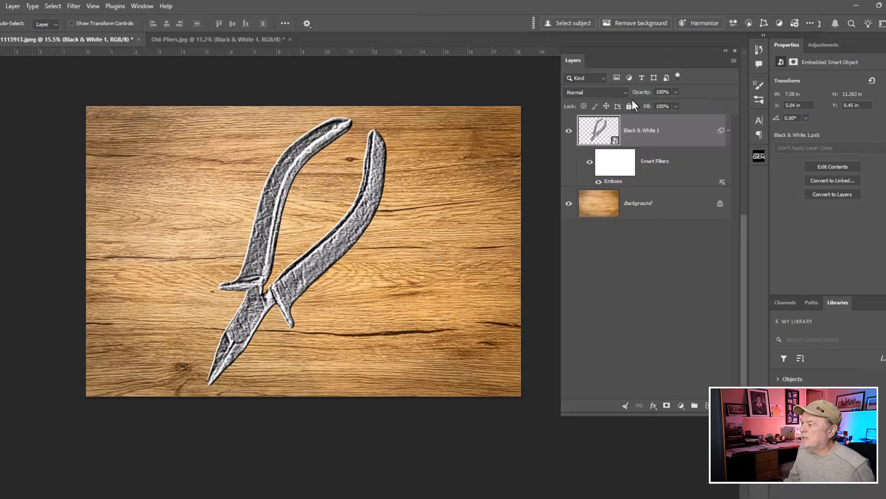
click(622, 83)
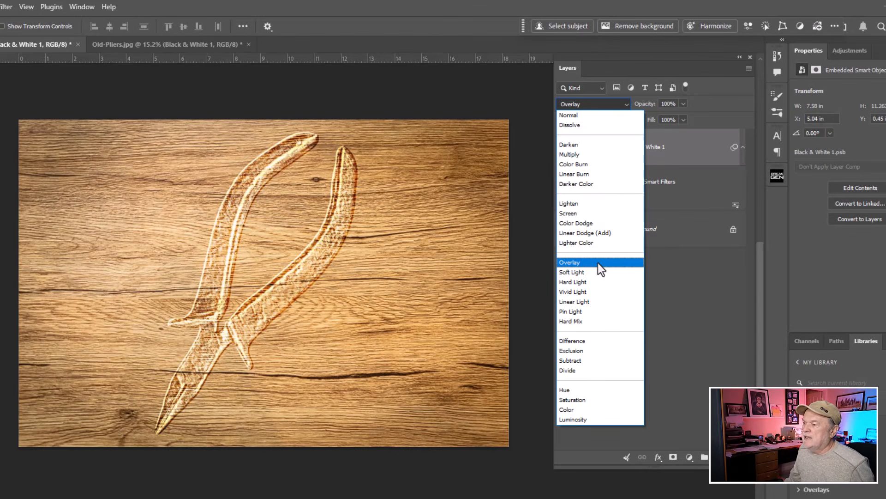
click(597, 262)
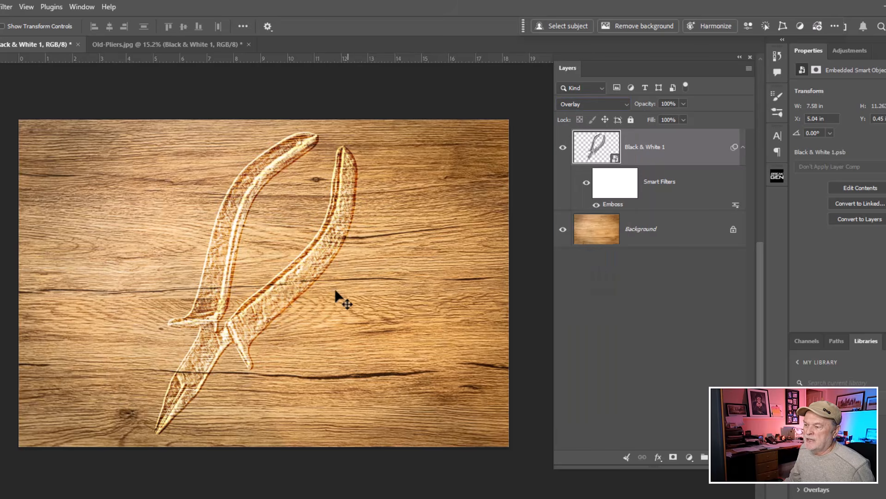
scroll(307, 296, up, 2)
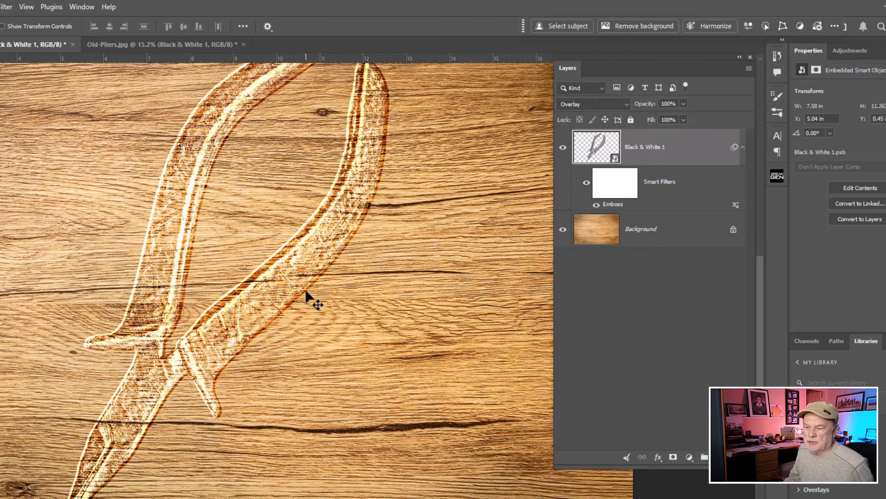
scroll(307, 295, down, 1)
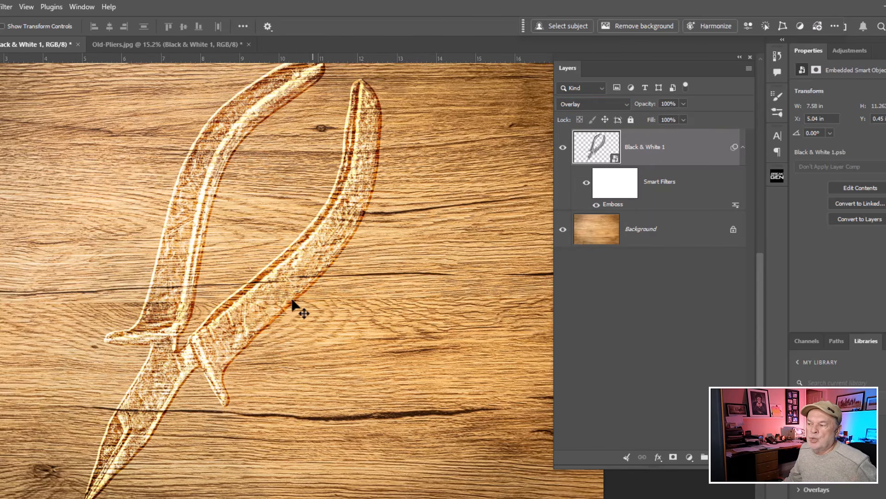
scroll(287, 296, down, 1)
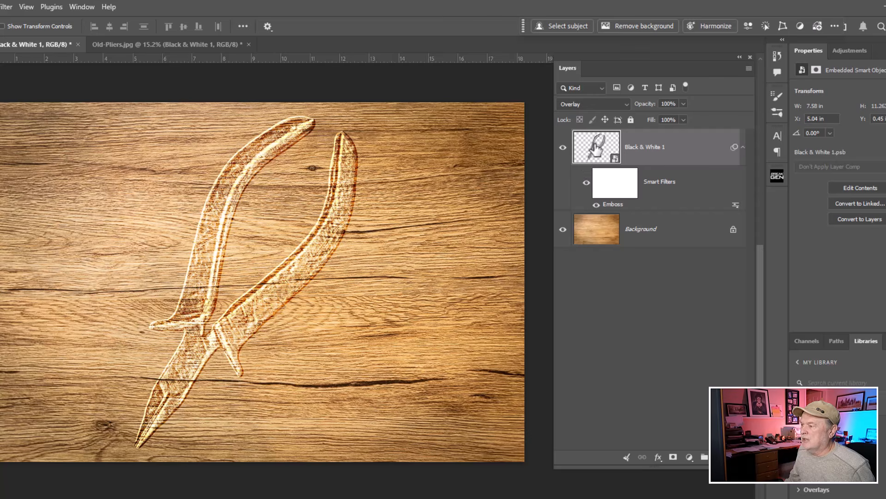
- Open the pliers smart object's contents to examine its cut-out layer and Black & White adjustment, and close them again
click(606, 155)
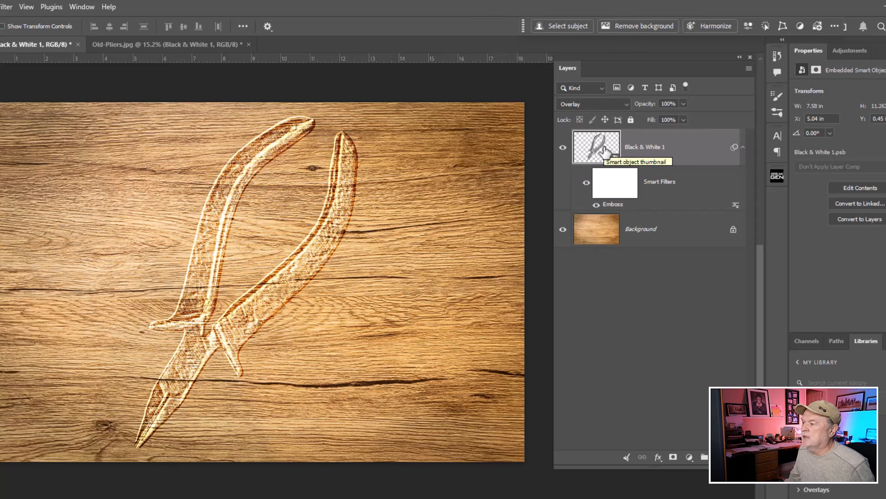
click(603, 147)
double_click(603, 148)
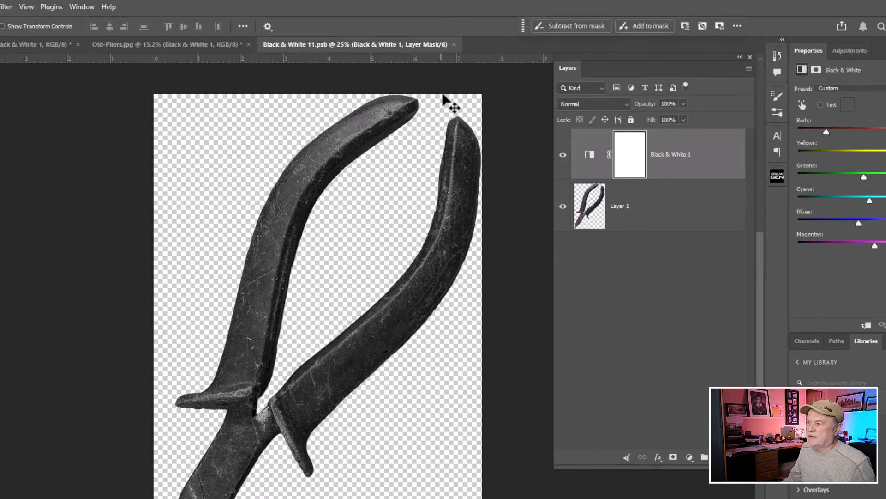
click(454, 45)
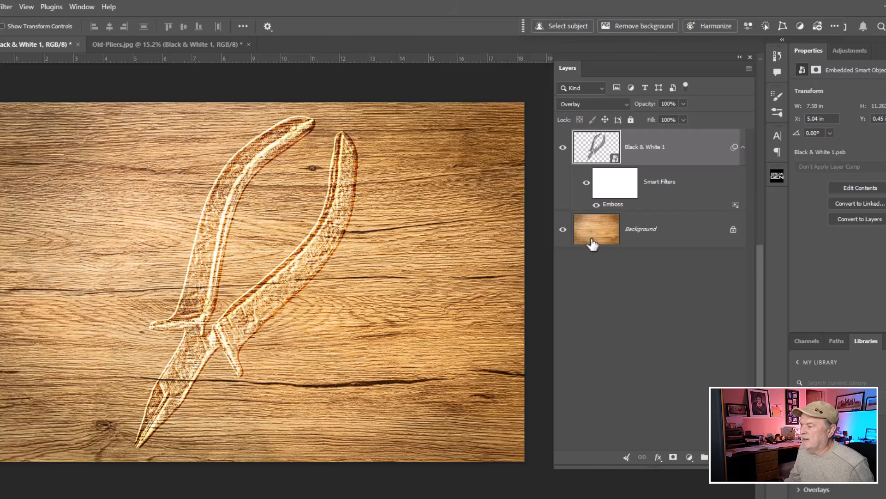
- Change the pliers' Emboss filter to a height of 72 pixels and an amount of 69%
double_click(616, 205)
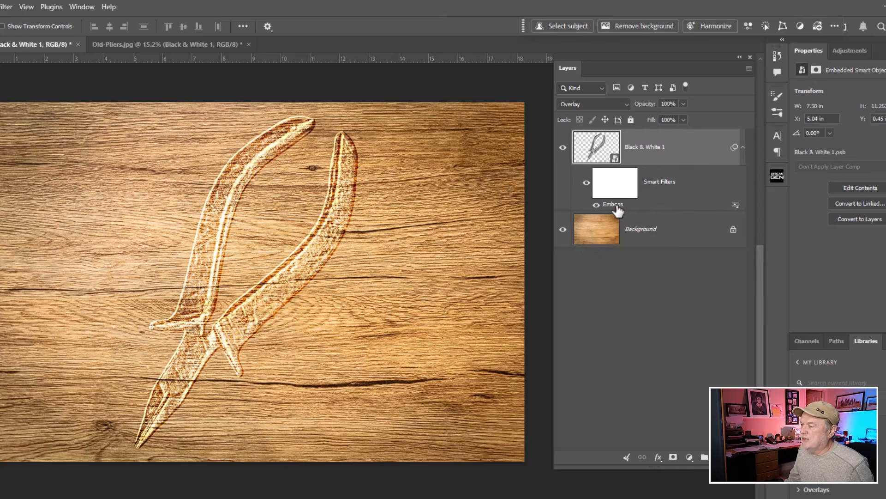
double_click(618, 211)
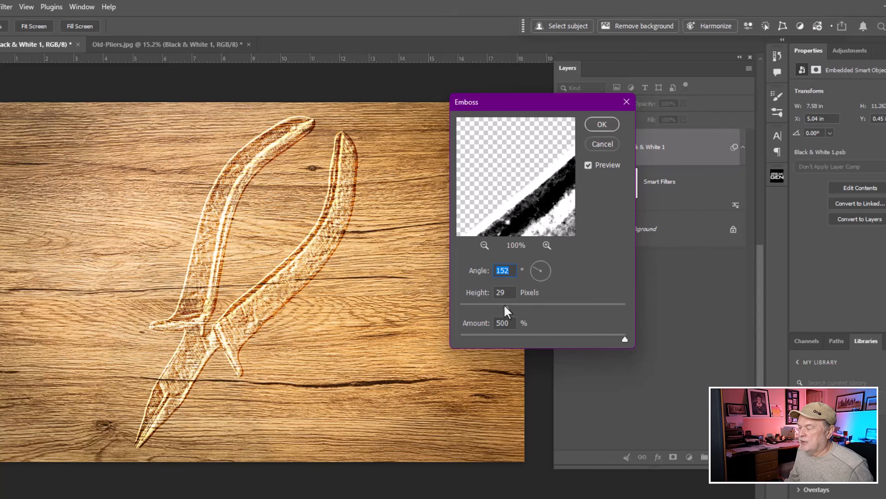
drag(508, 309, 482, 308)
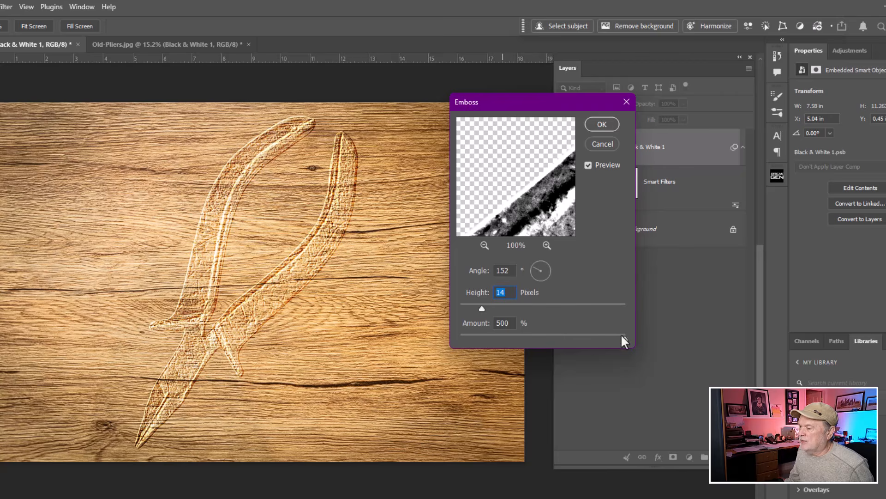
drag(622, 337, 527, 341)
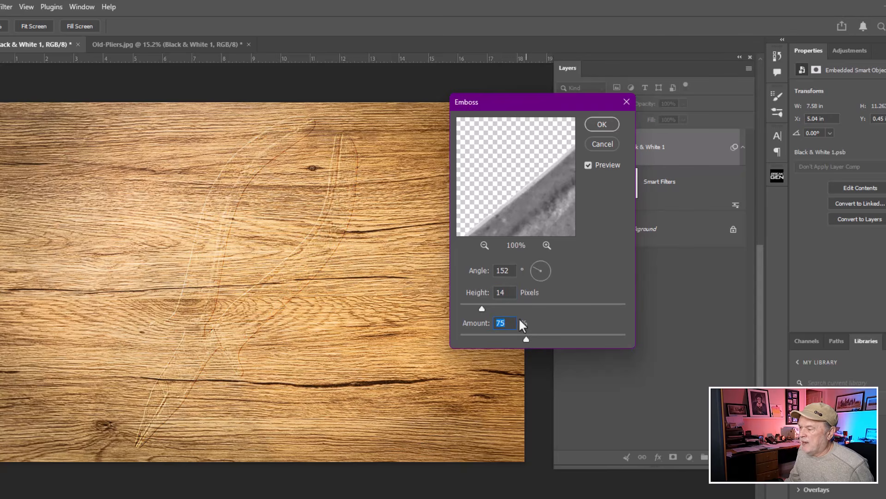
drag(482, 309, 579, 310)
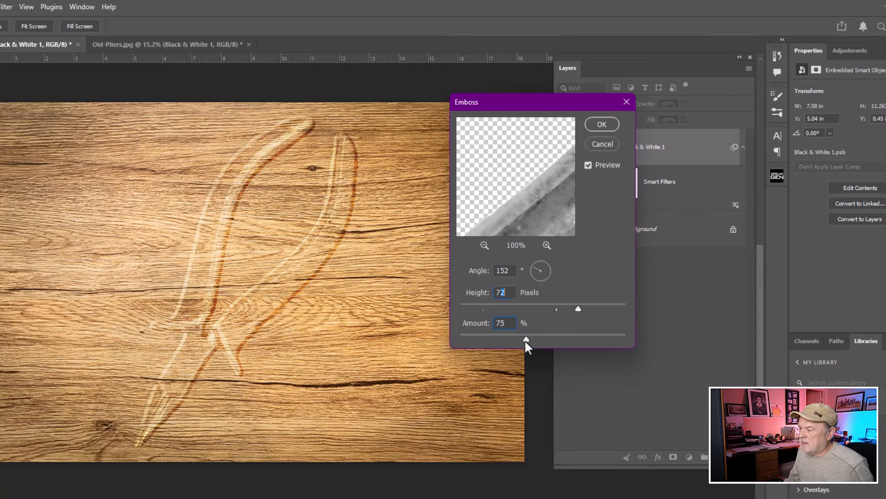
mouse_move(526, 340)
mouse_down()
mouse_move(618, 341)
mouse_move(523, 341)
mouse_up()
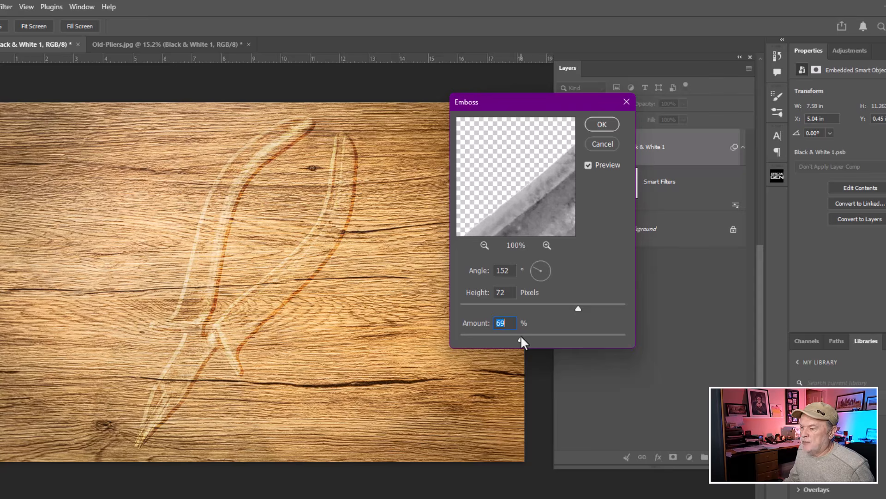
click(605, 124)
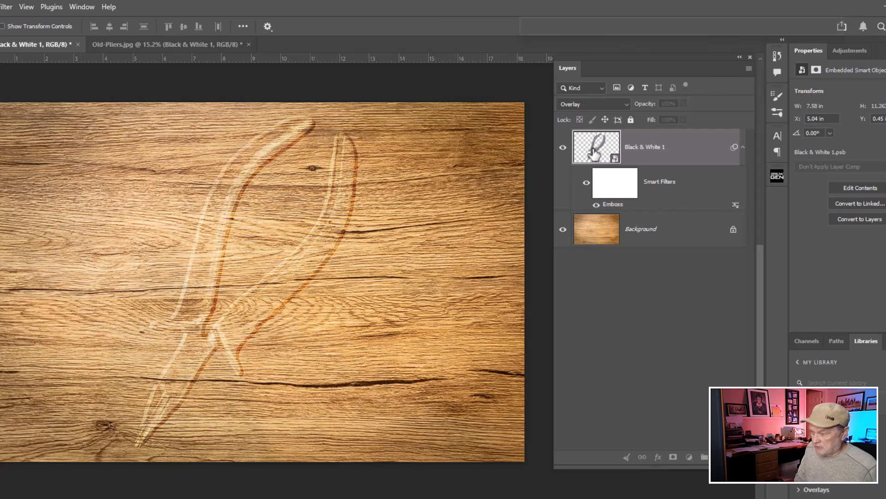
- Duplicate the embossed pliers layer to strengthen the engraving and review the copy's Emboss settings
key(ctrl+j)
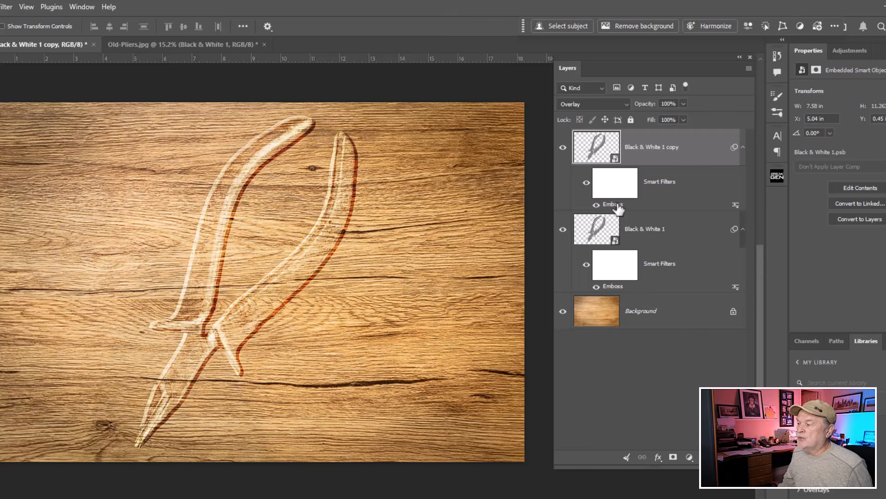
double_click(616, 205)
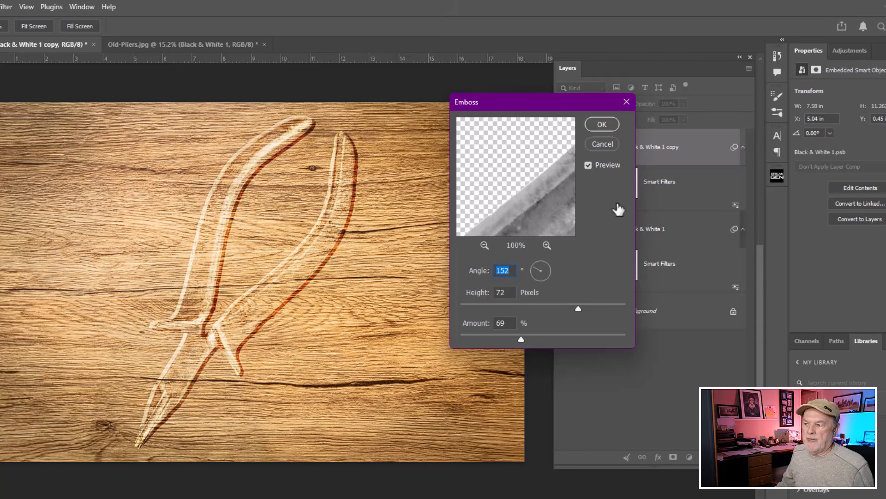
click(601, 126)
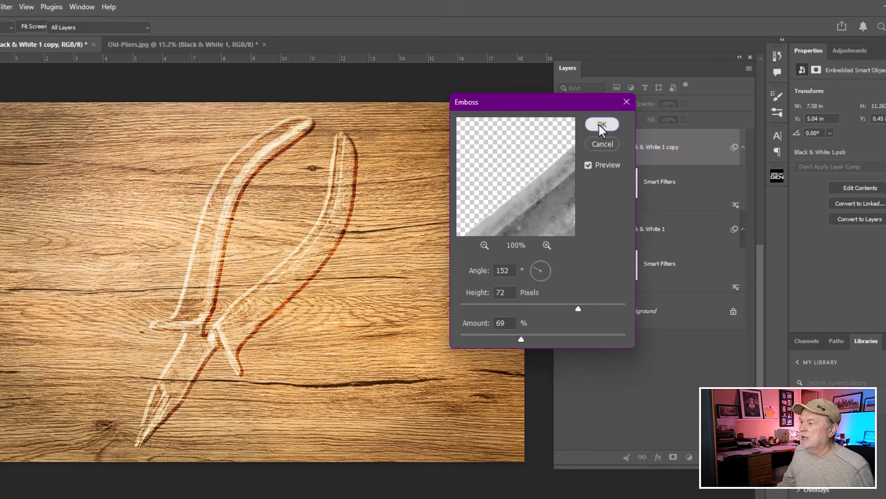